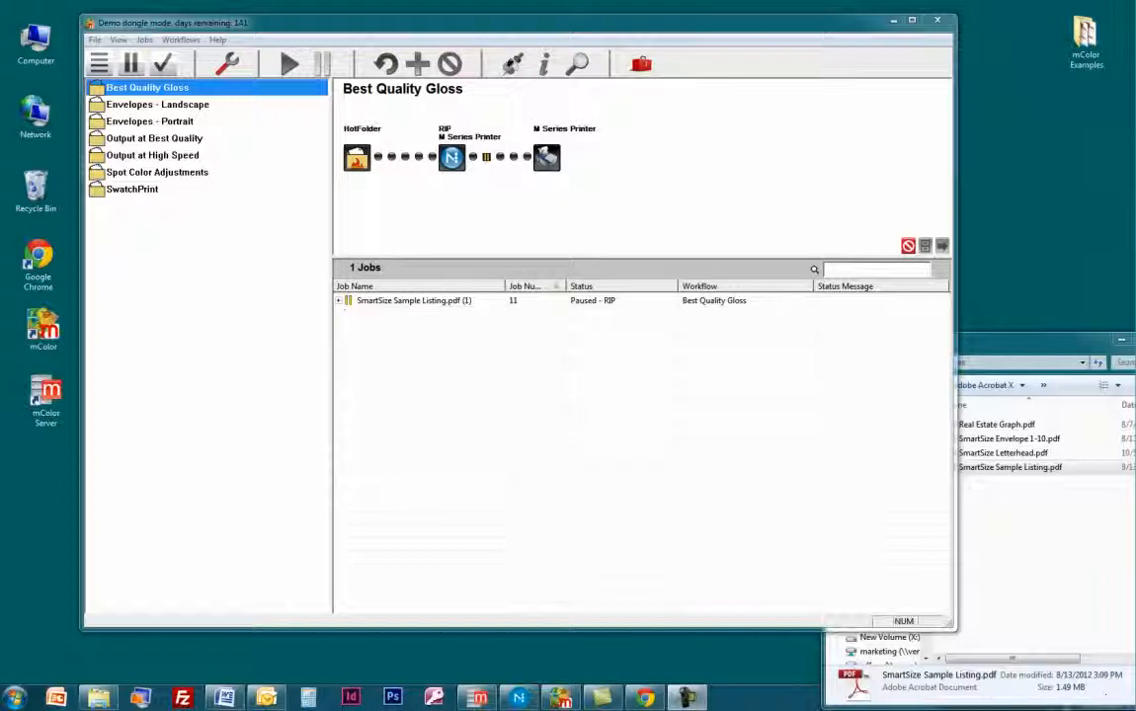
Examine the available paper profiles in the RIP settings of the Best Quality Gloss workflow.
left_click(229, 65)
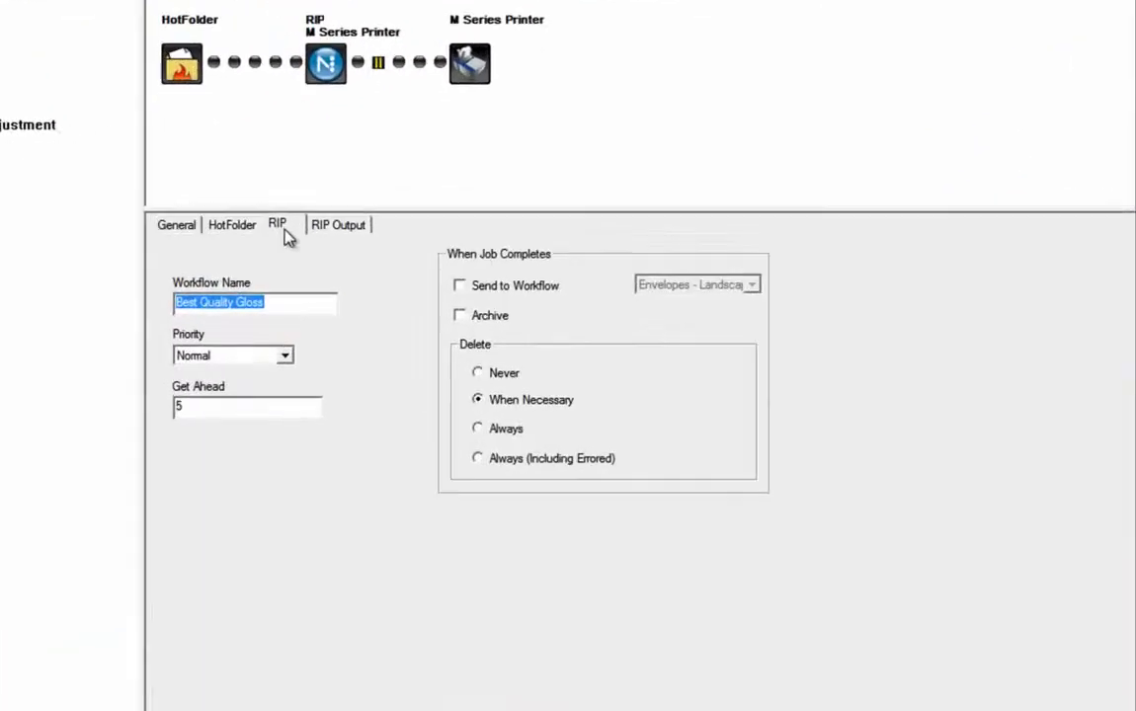
left_click(283, 230)
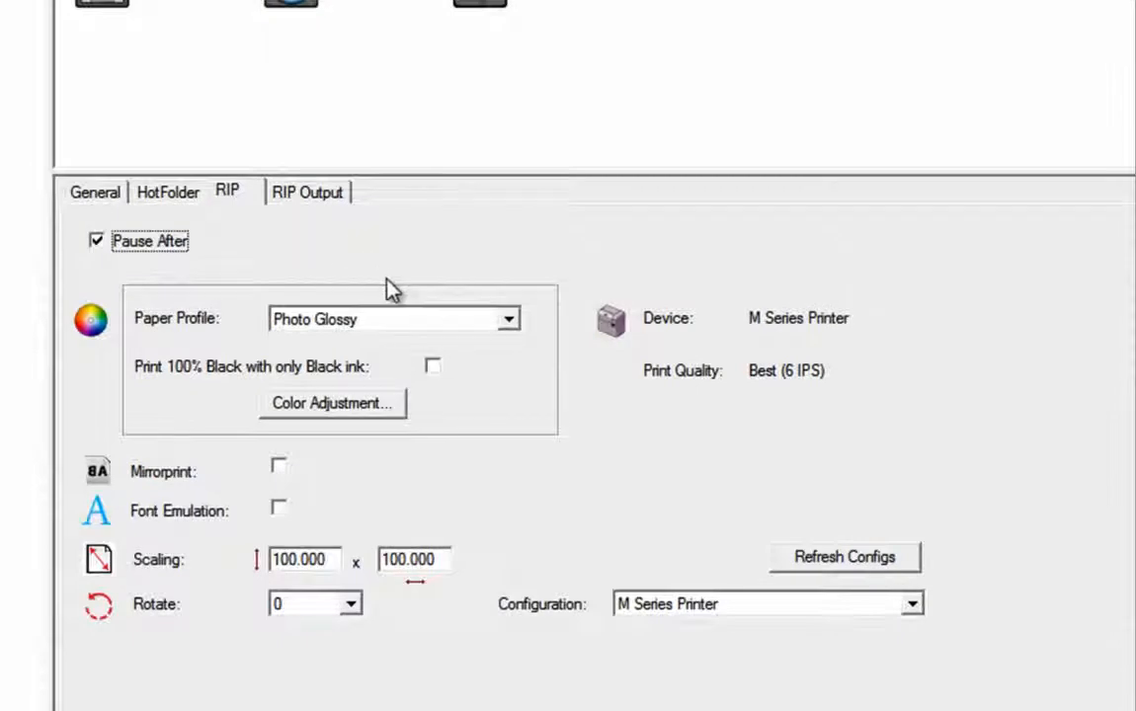
left_click(447, 319)
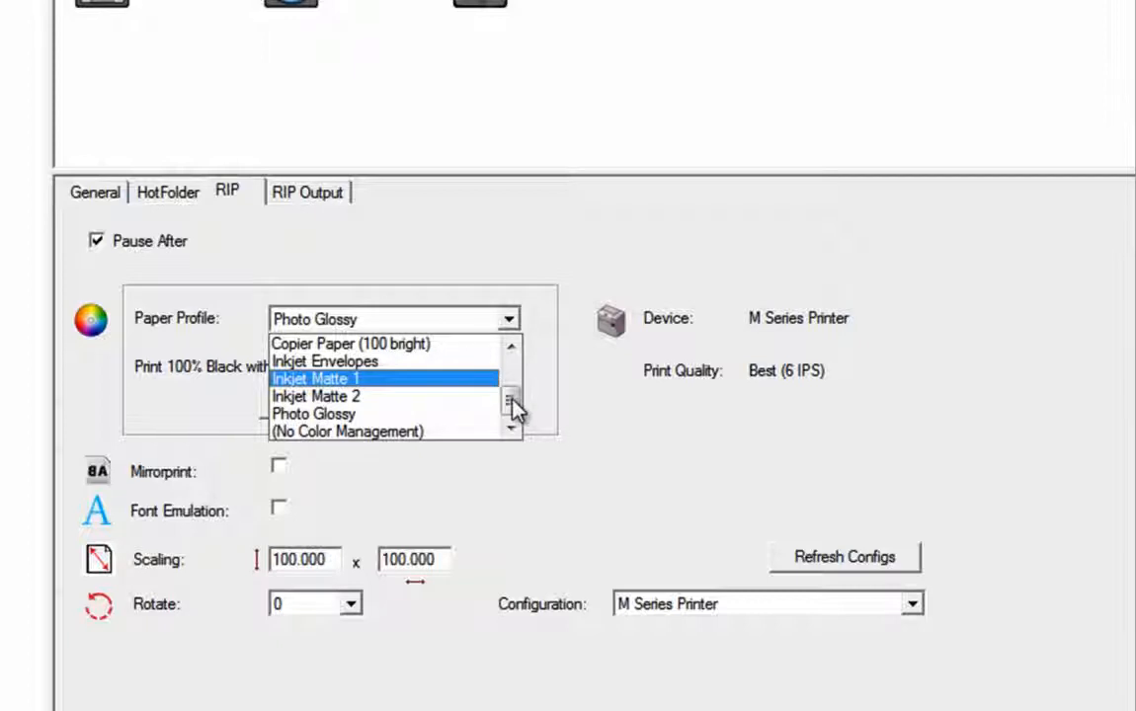
mouse_move(506, 406)
left_mouse_down()
mouse_move(510, 373)
mouse_move(510, 387)
left_mouse_up()
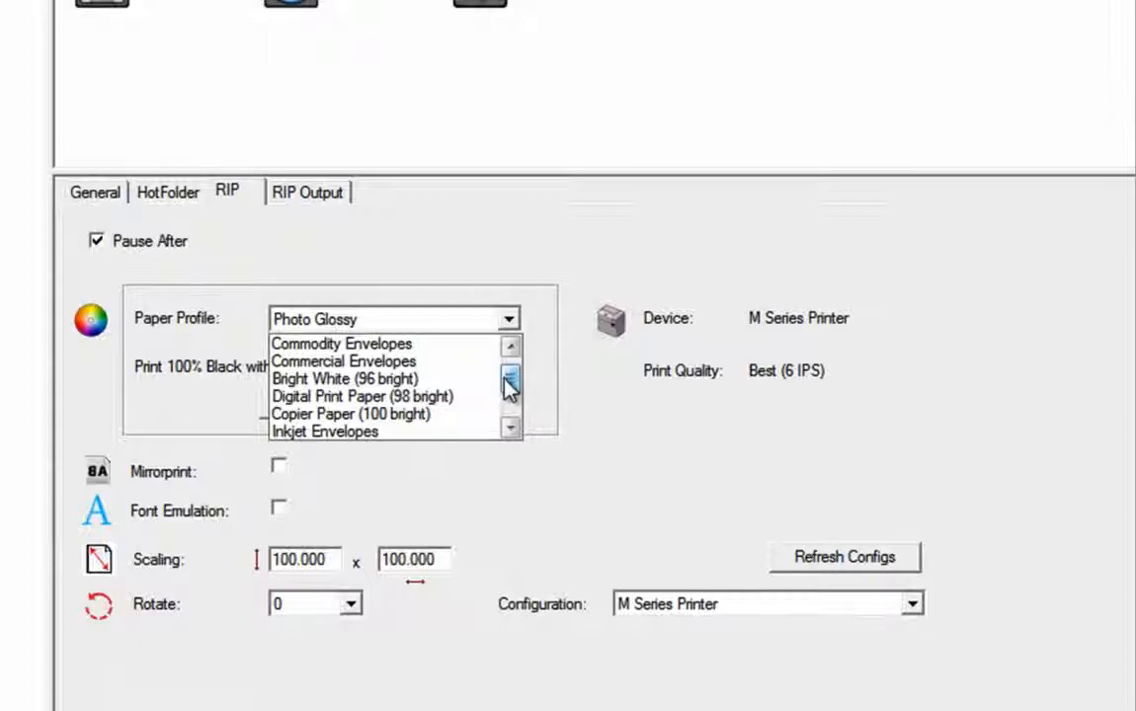
left_click_drag(509, 386, 510, 372)
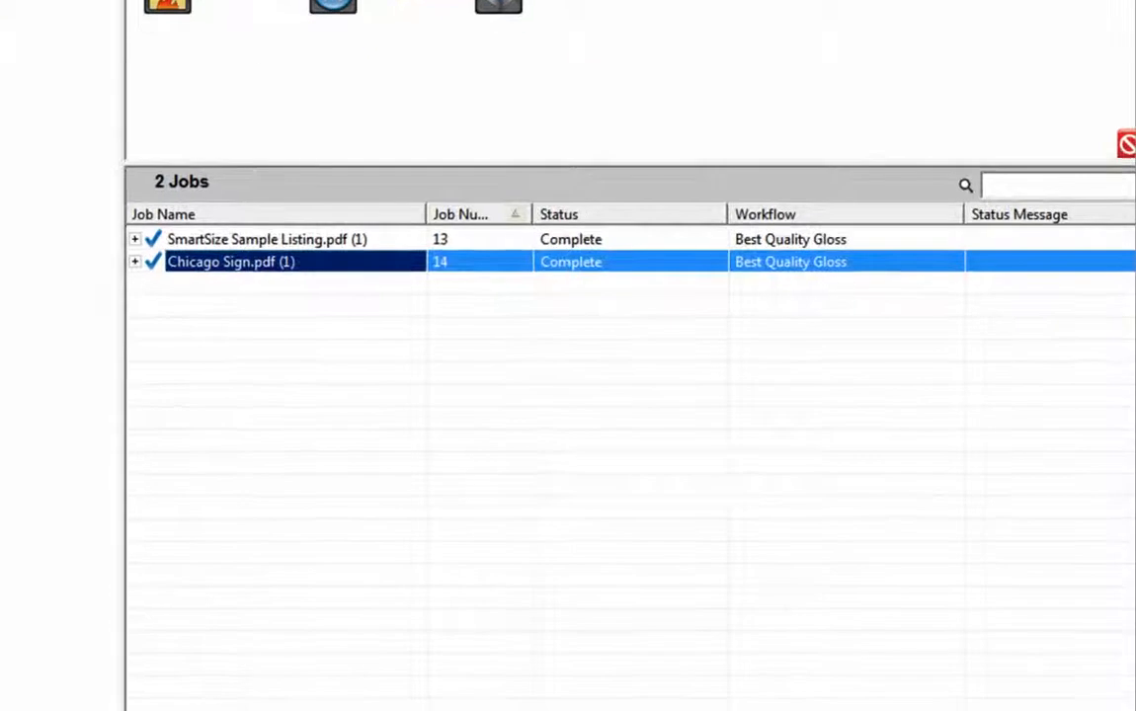
Edit the Chicago Sign.pdf job and open the color adjustment in its RIP settings.
right_click(237, 256)
left_click(313, 347)
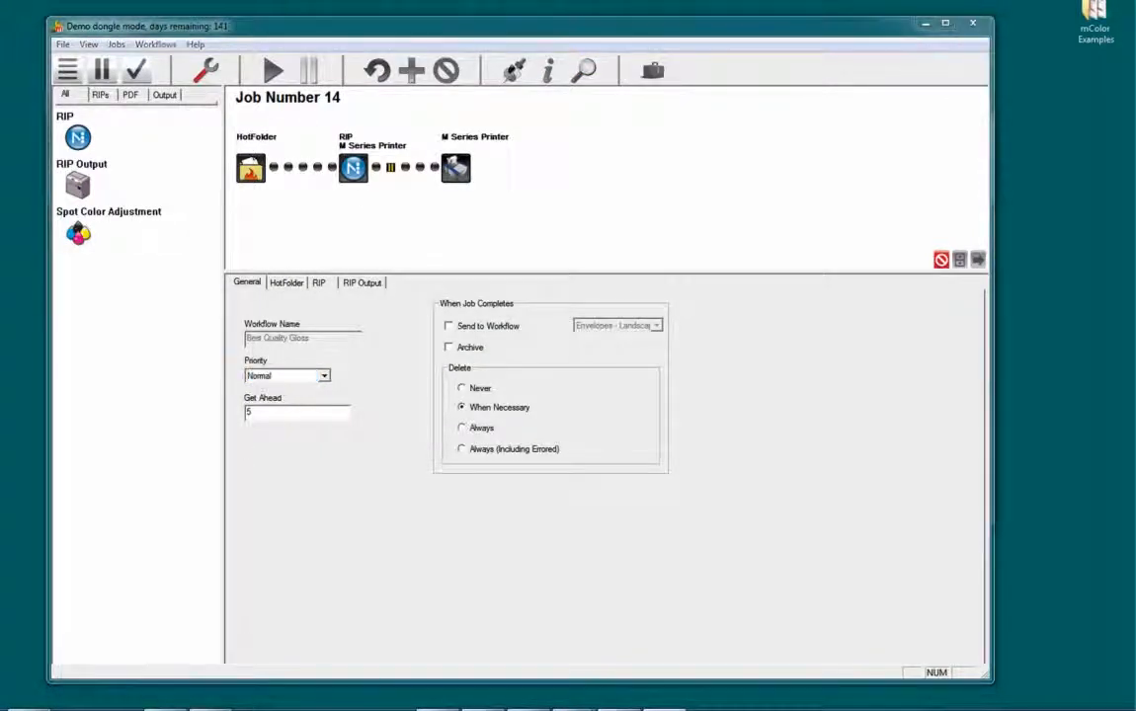
left_click(318, 284)
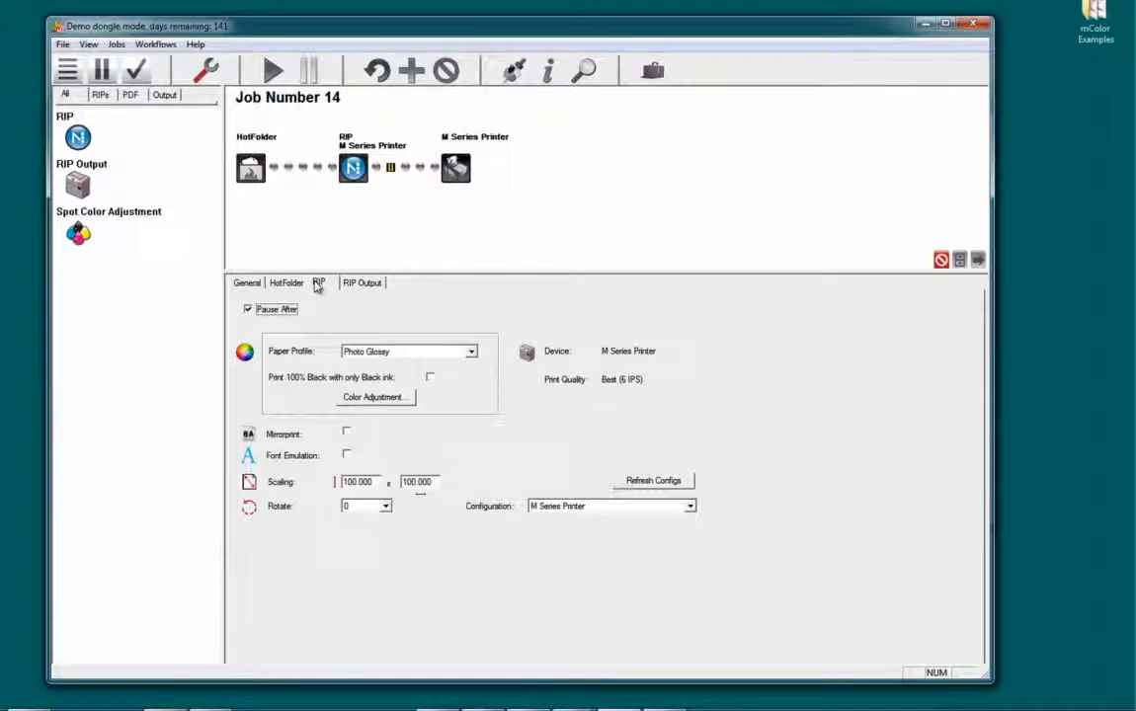
left_click(353, 400)
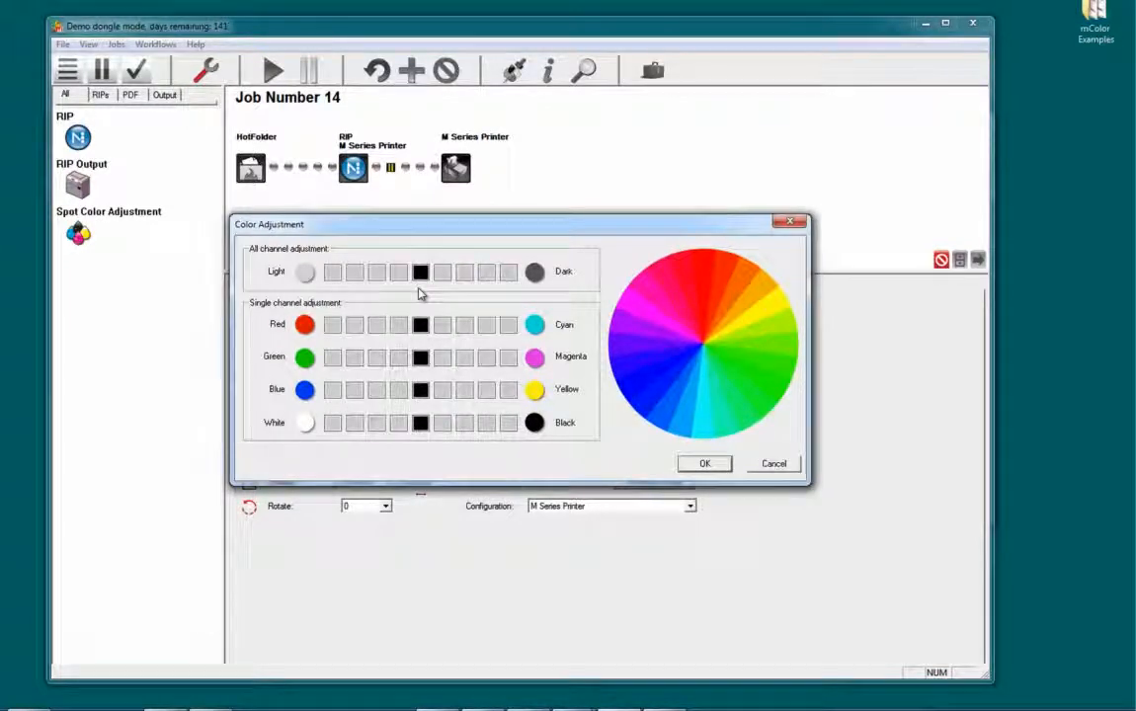
Try several light and dark levels of the all channel adjustment, ending at the darkest level.
left_click(508, 273)
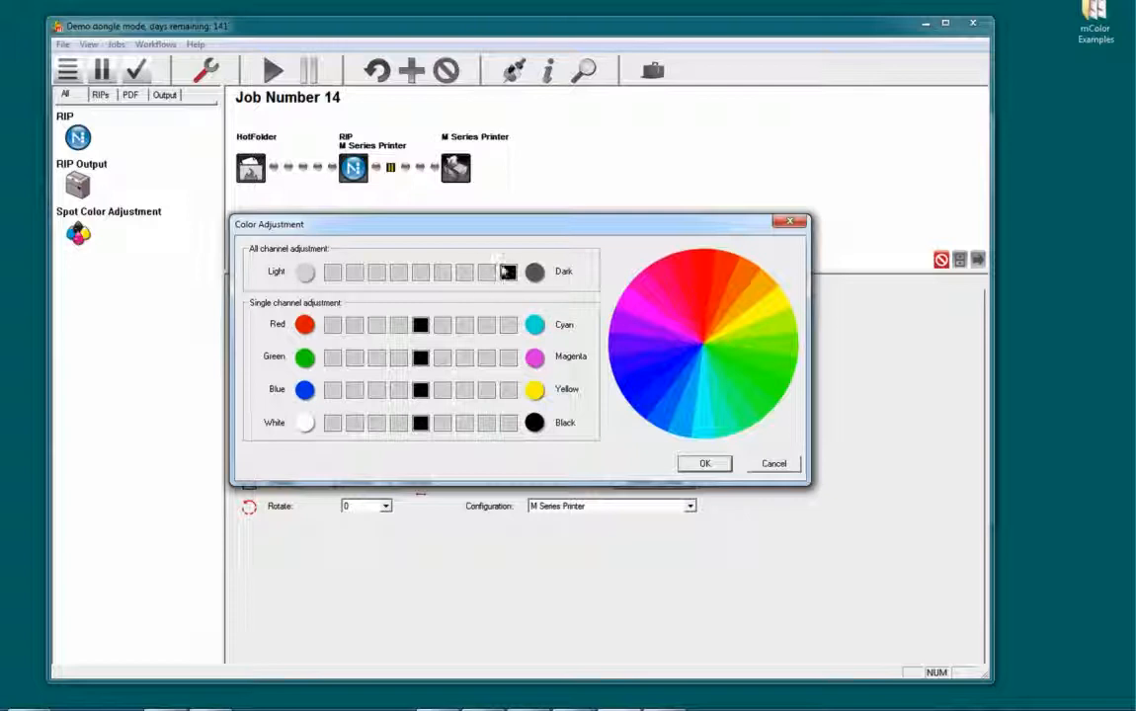
left_click(331, 272)
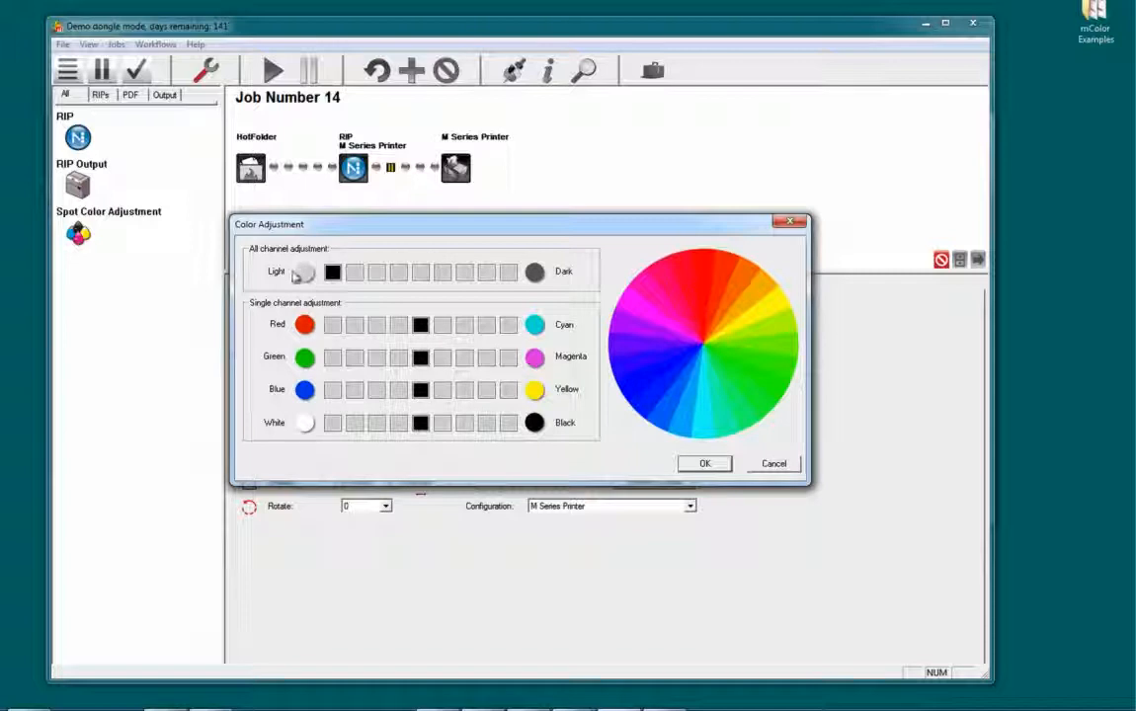
left_click(377, 273)
left_click(398, 273)
left_click(420, 272)
left_click(441, 273)
left_click(486, 273)
left_click(507, 273)
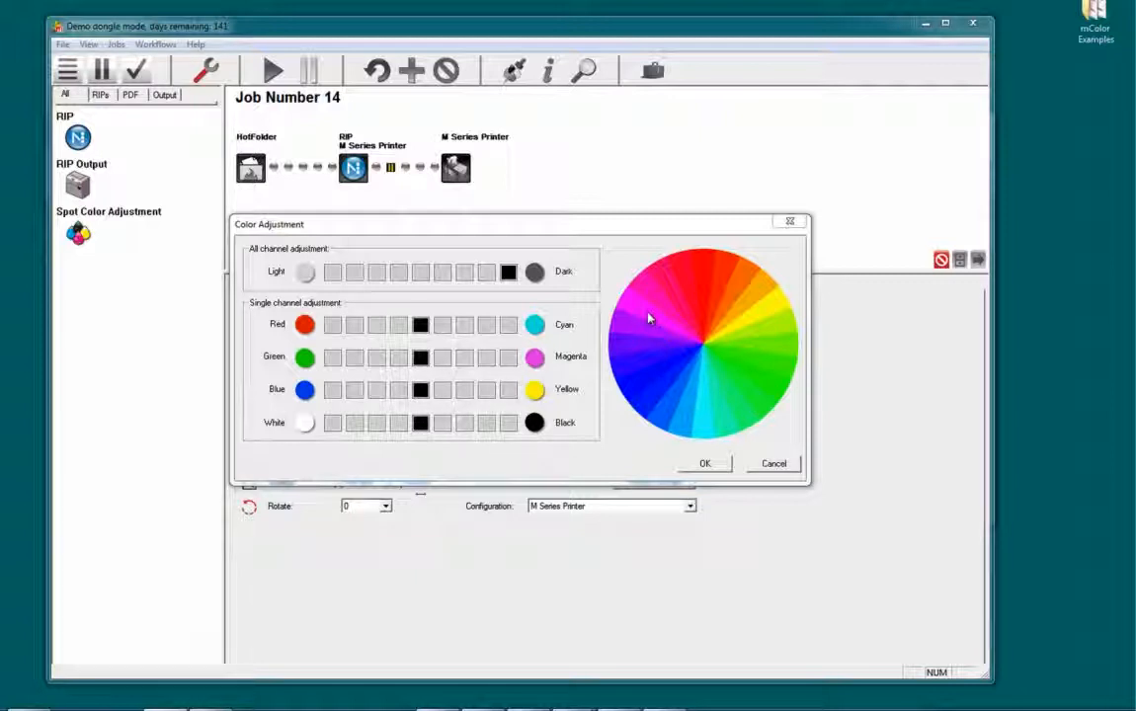
Try shifting the green–magenta channel two and three levels toward magenta, and return it to neutral.
left_click(464, 357)
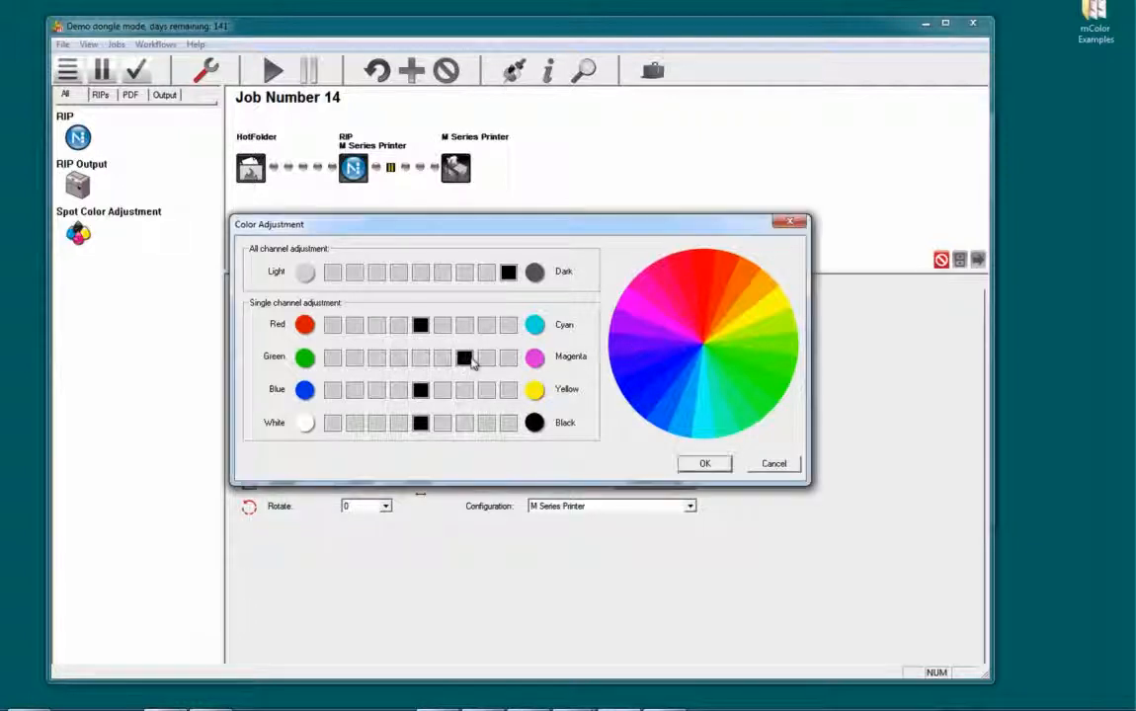
left_click(486, 357)
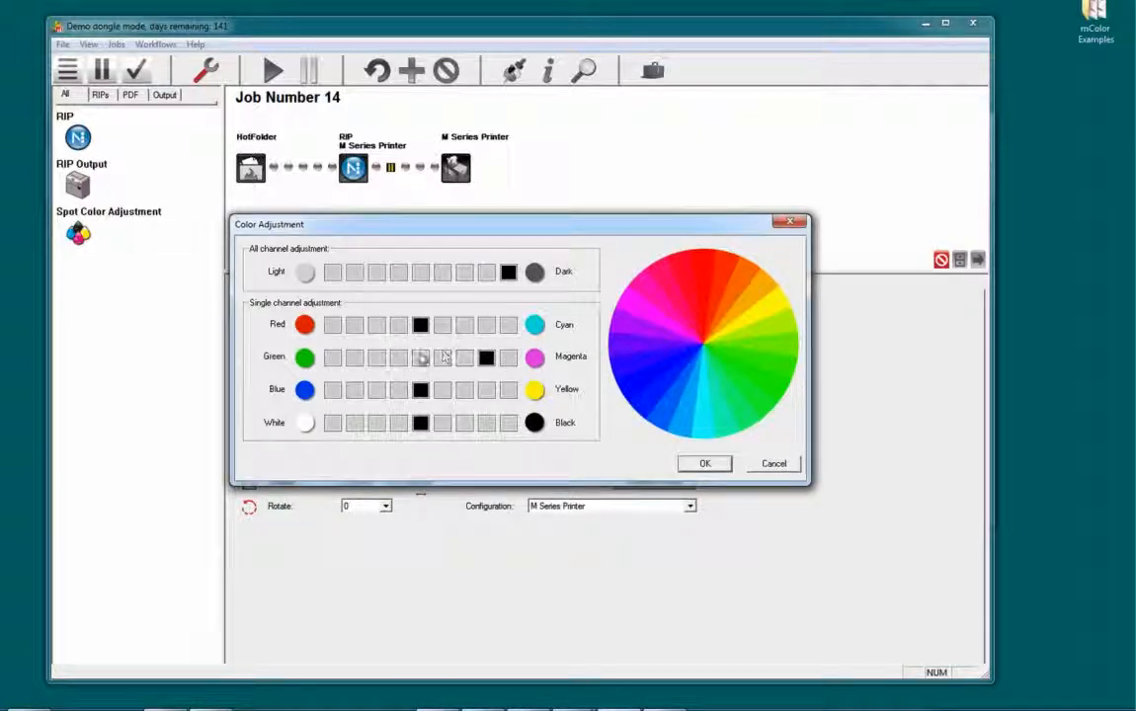
left_click(421, 358)
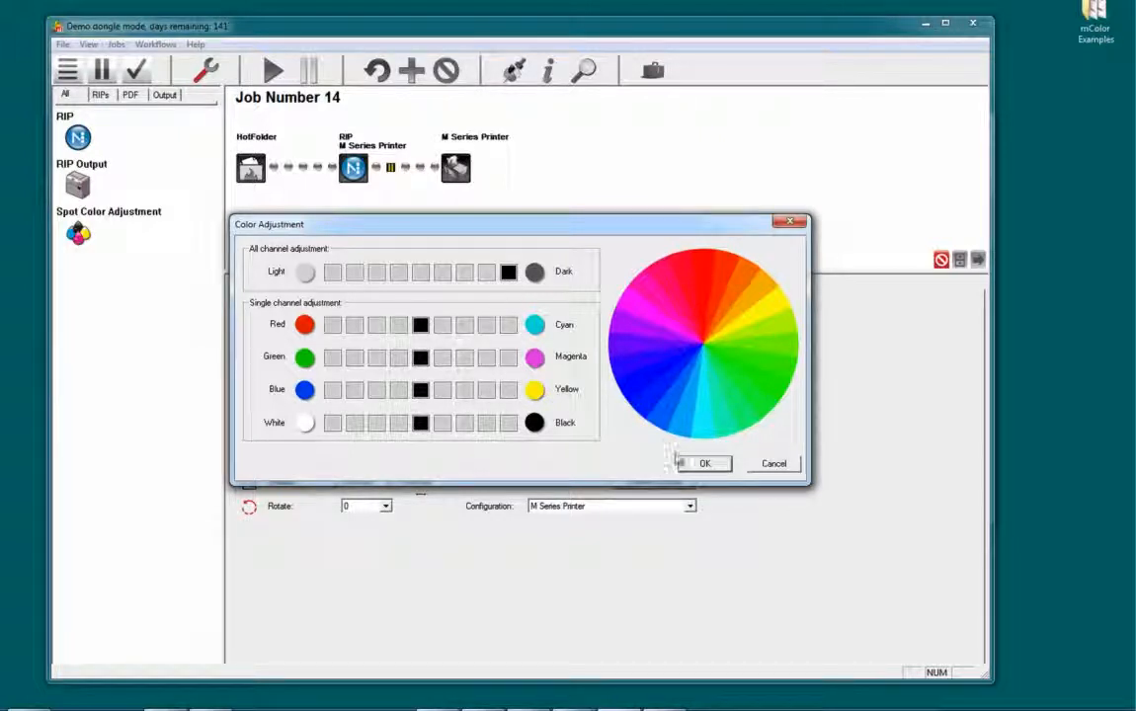
Accept the color adjustment, finish editing the job and release it to the next step.
left_click(688, 464)
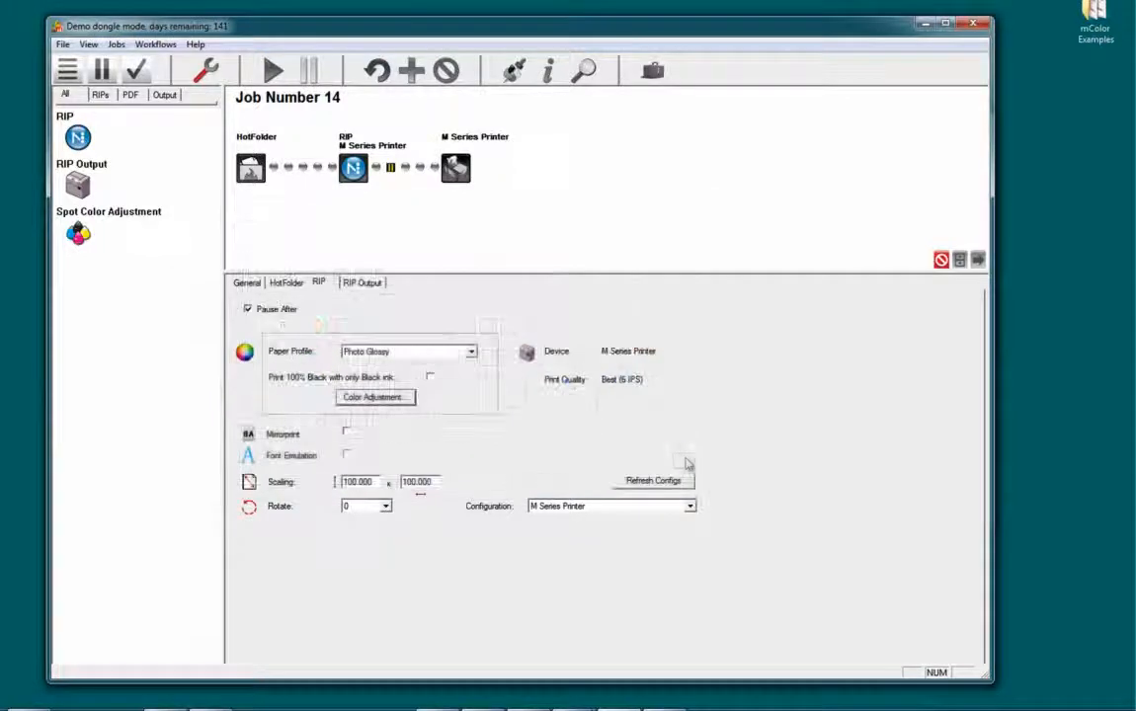
left_click(203, 71)
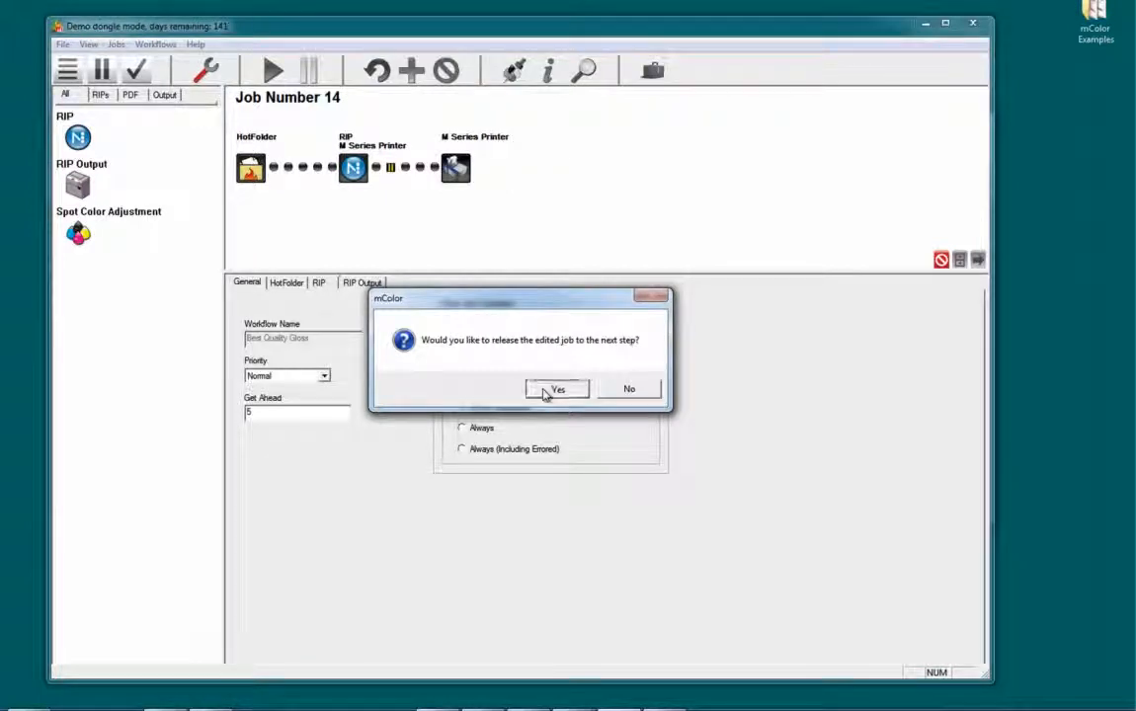
left_click(556, 390)
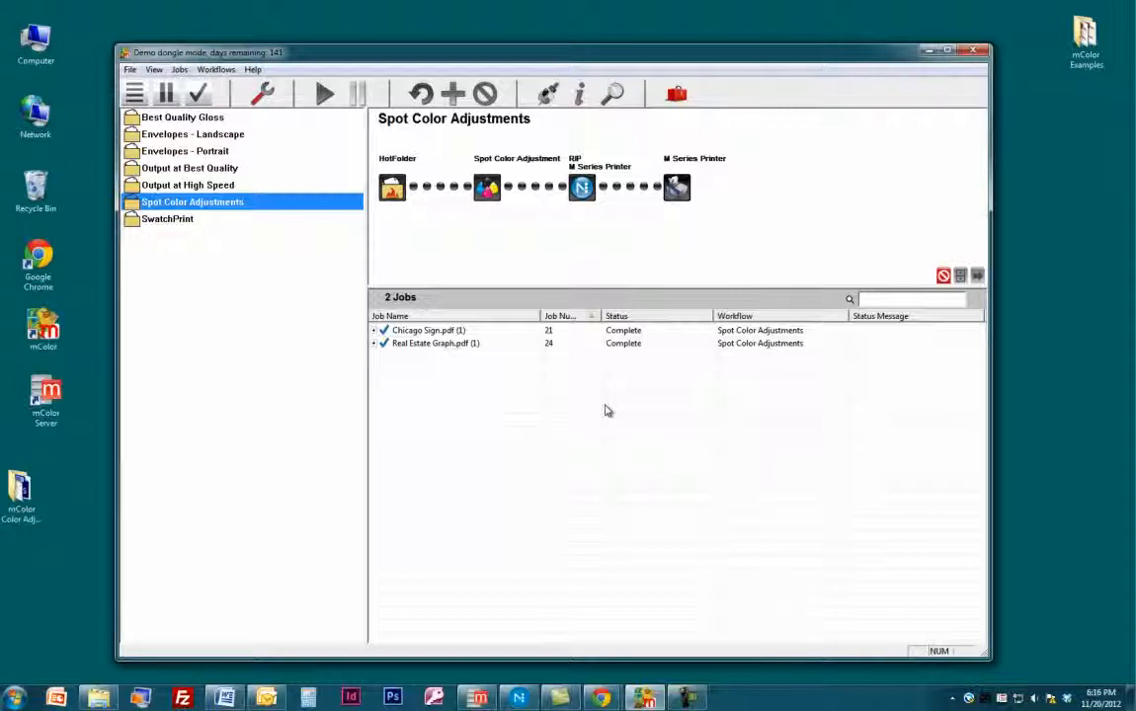
Open the spot color adjustments of the Real Estate Graph.pdf job.
left_click(474, 344)
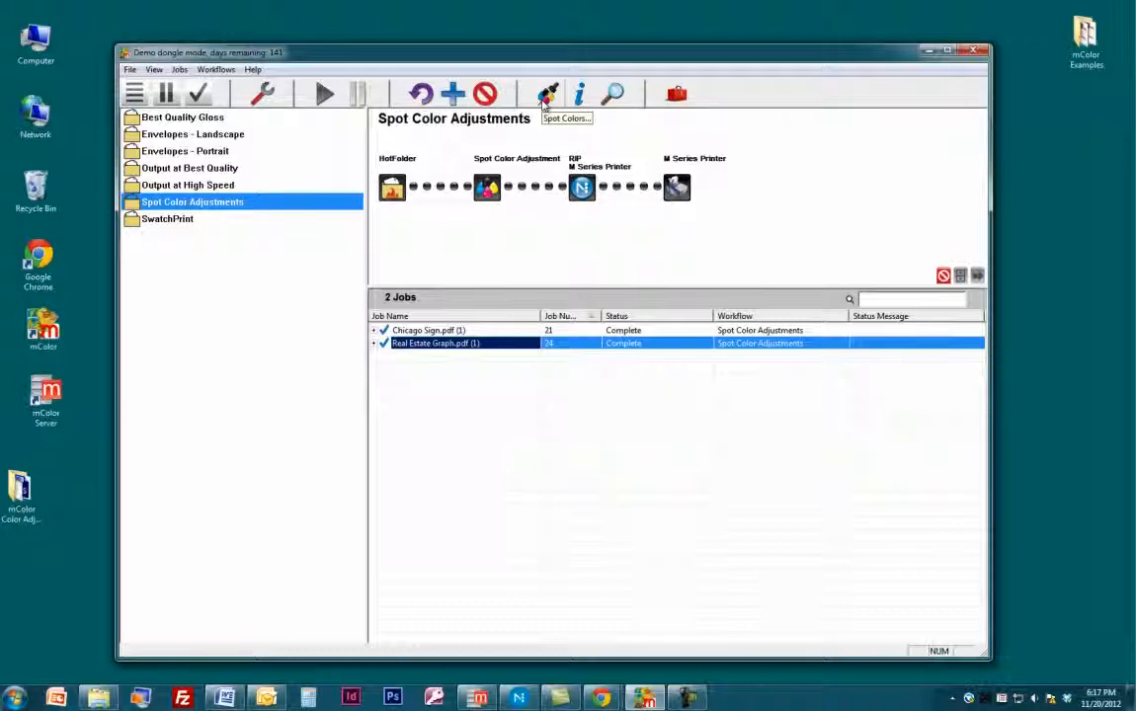
left_click(430, 330)
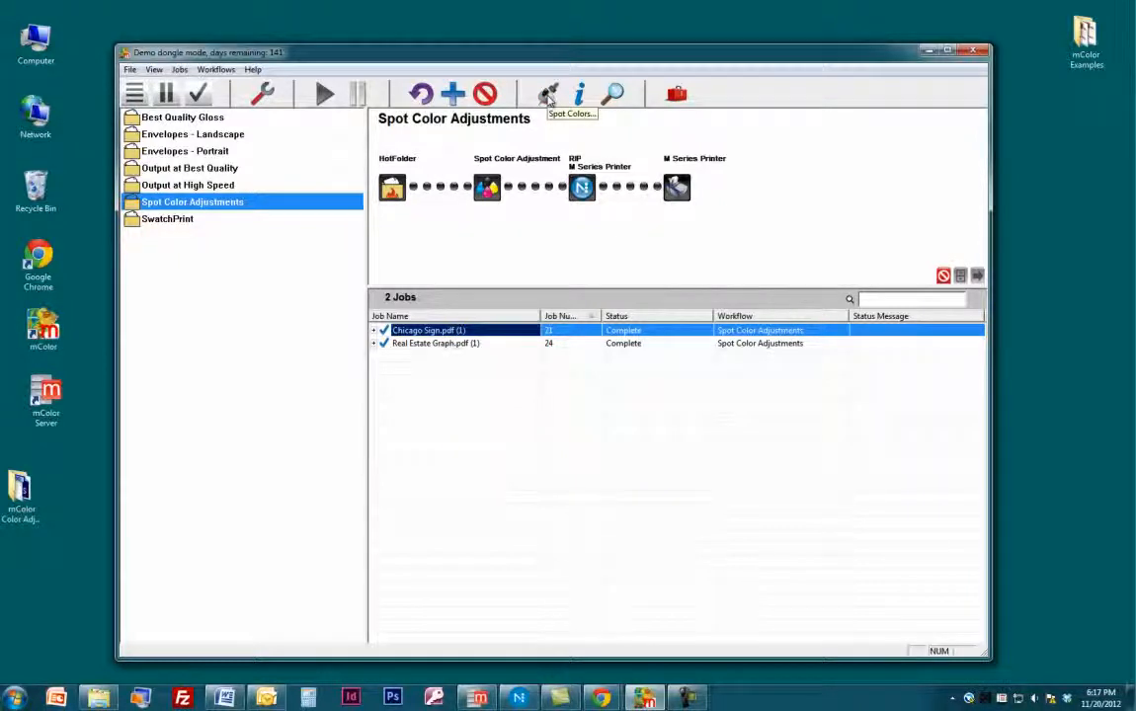
left_click(513, 345)
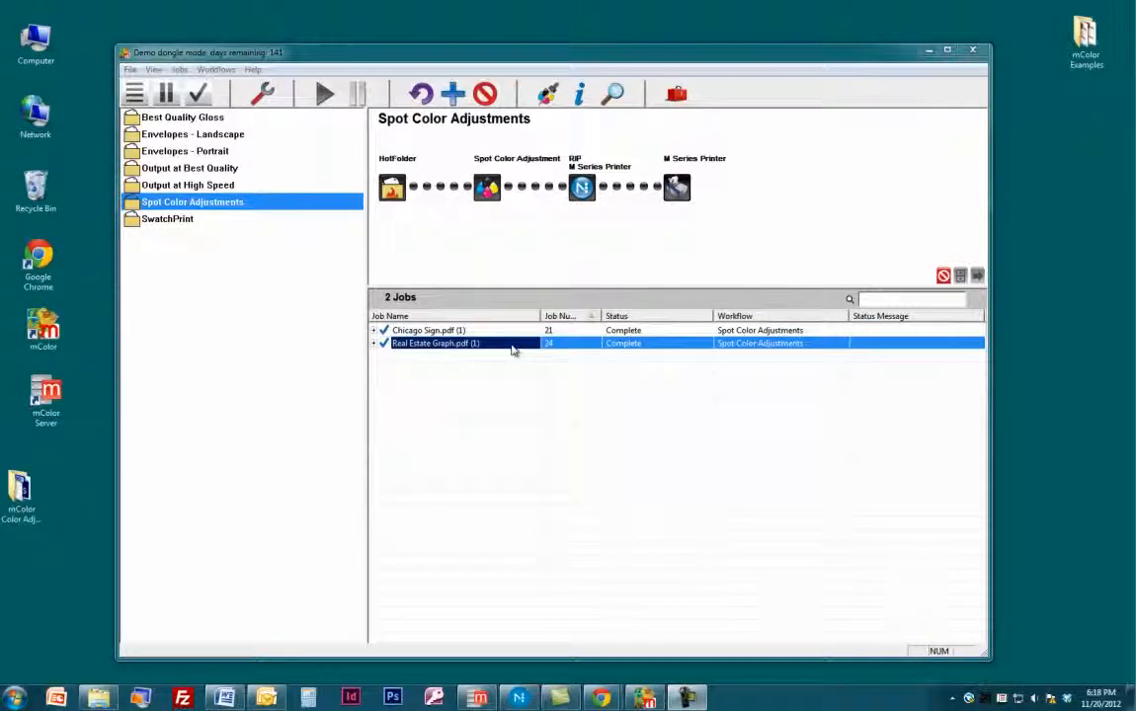
left_click(546, 94)
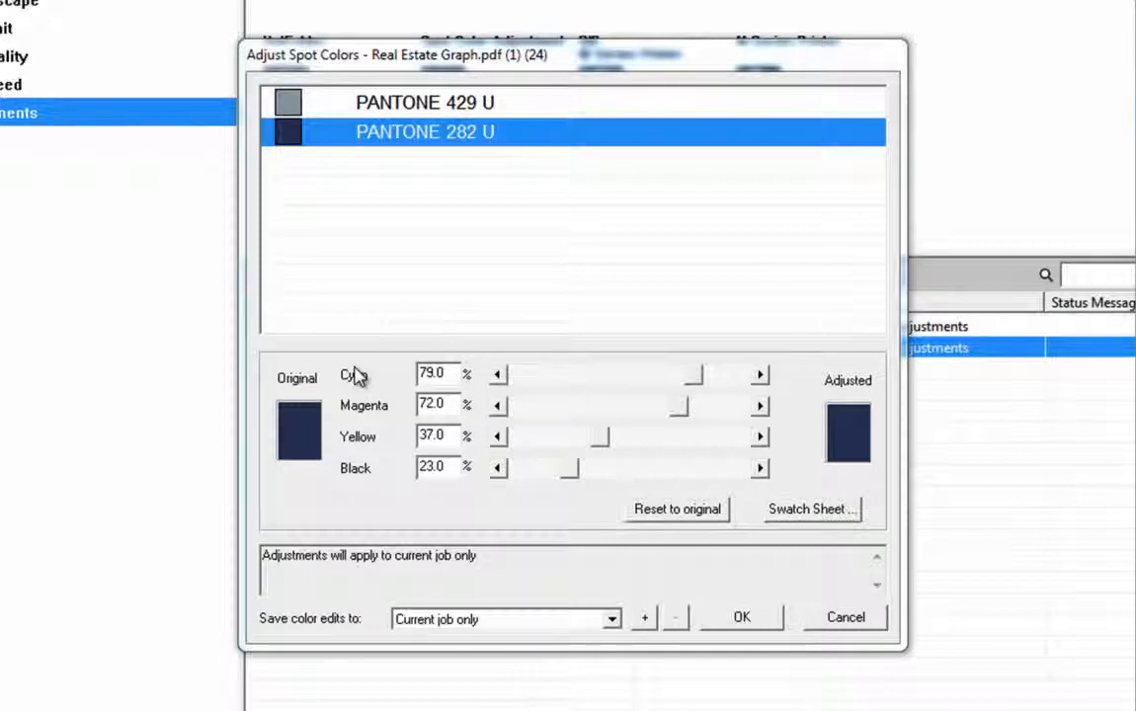
Adjust PANTONE 282 U to cyan 38.4%, magenta 83.3% and yellow 25.3%.
left_click_drag(680, 380, 588, 380)
left_click_drag(680, 407, 704, 413)
left_click_drag(599, 435, 573, 439)
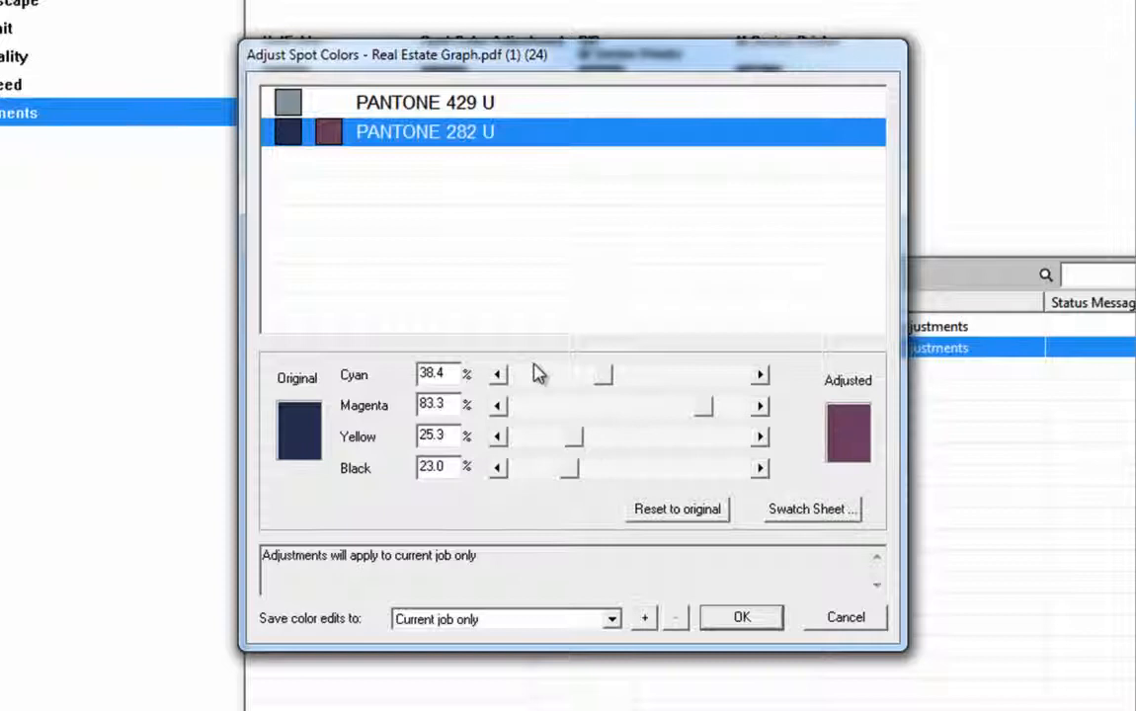
Set PANTONE 429 U to 0% cyan, 0% magenta, 0% yellow and 30% black.
left_click(447, 111)
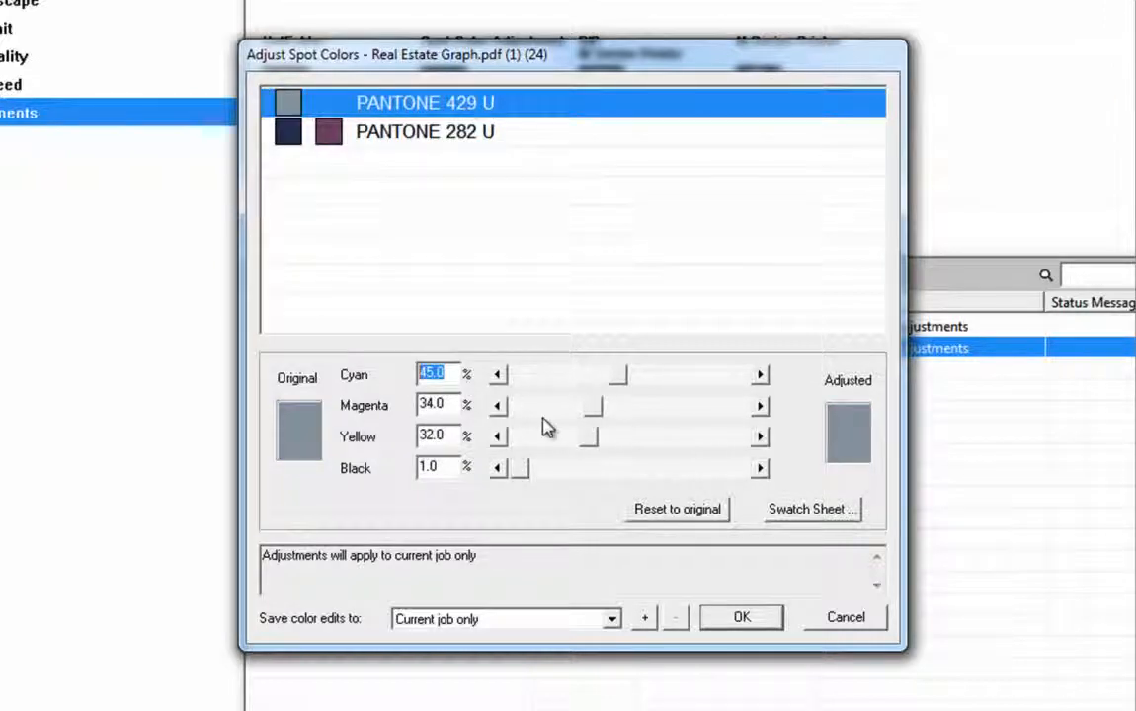
type("0")
key("Tab")
type("0")
key("Tab")
type("0")
key("Tab")
type("30")
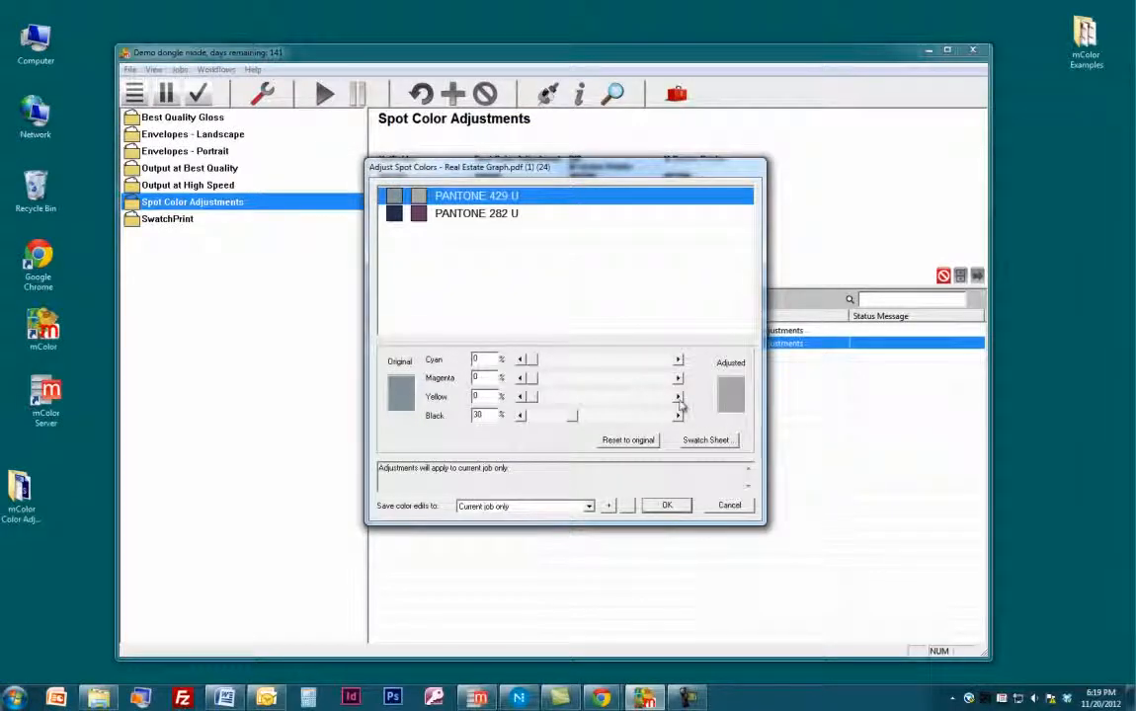
Open the swatch sheet for PANTONE 282 U and assign magenta to the horizontal axis and cyan to the vertical axis.
left_click(485, 217)
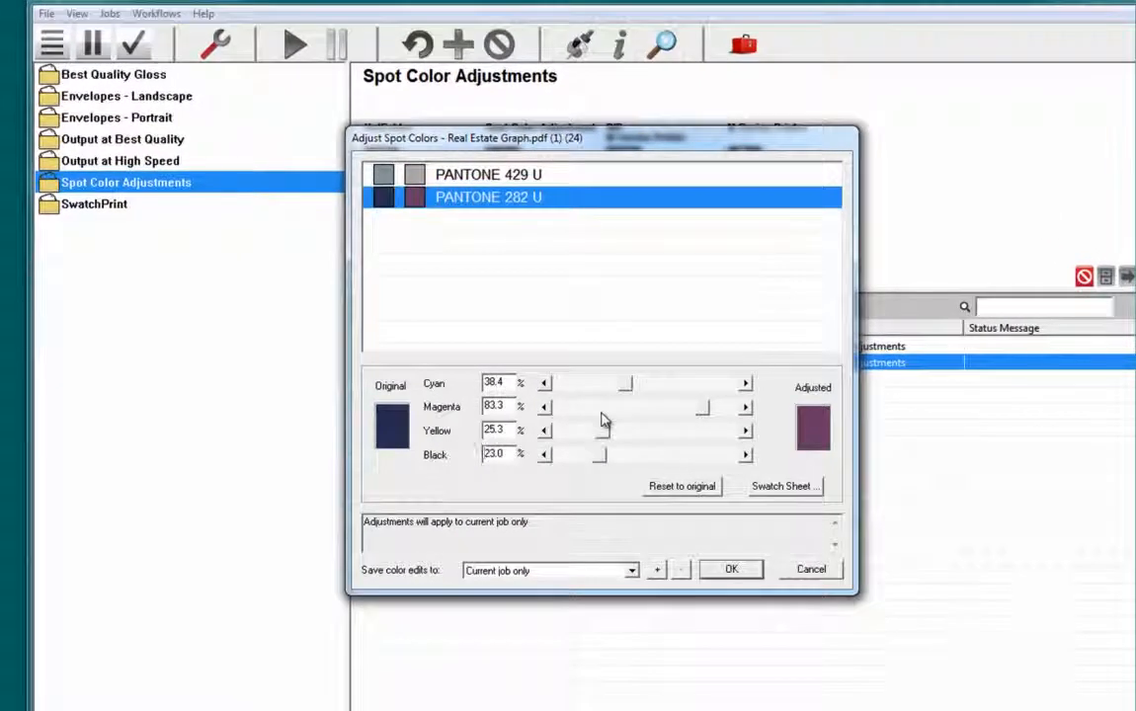
left_click(782, 497)
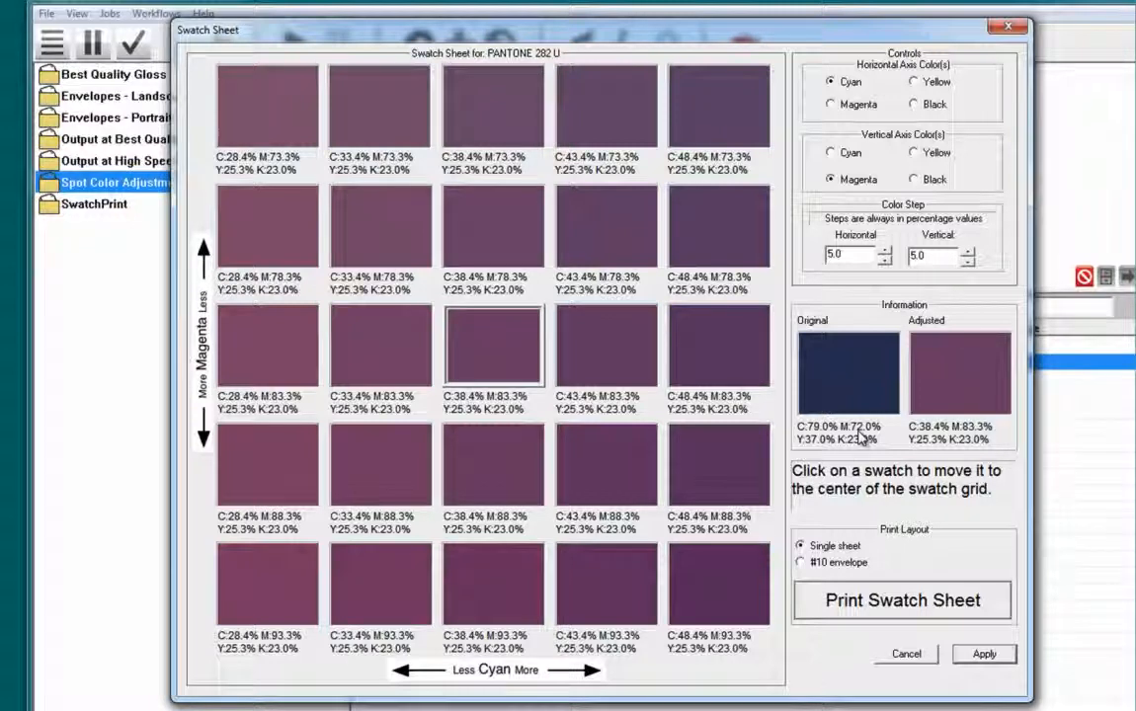
left_click(834, 106)
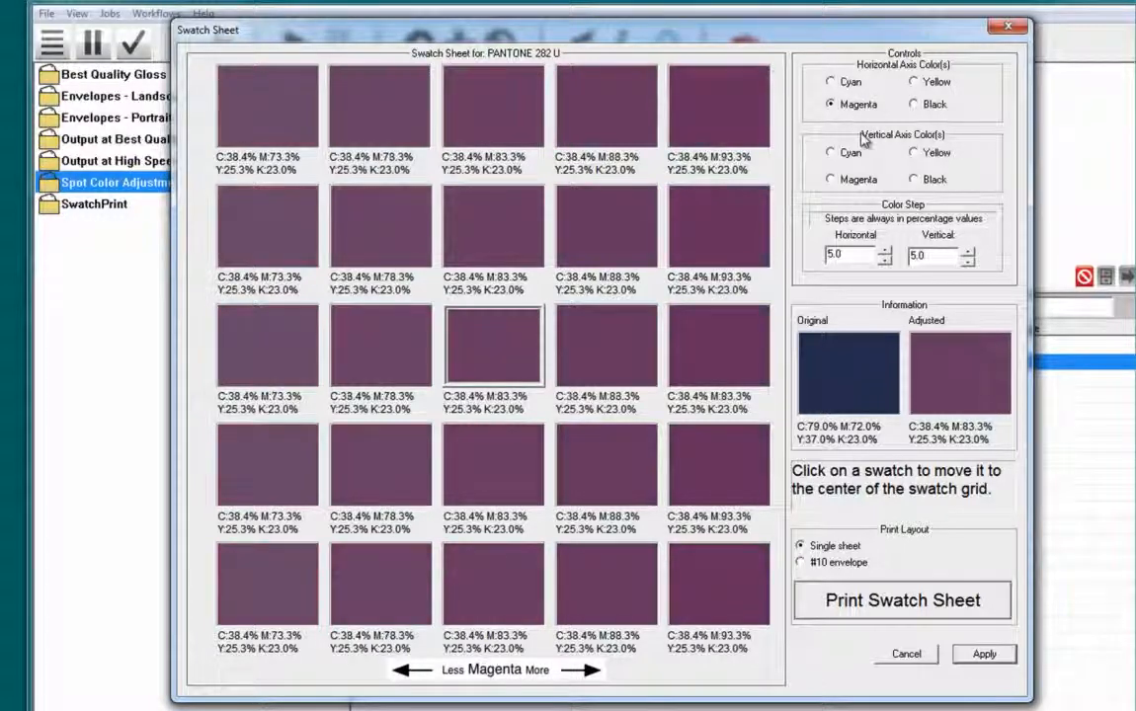
left_click(850, 158)
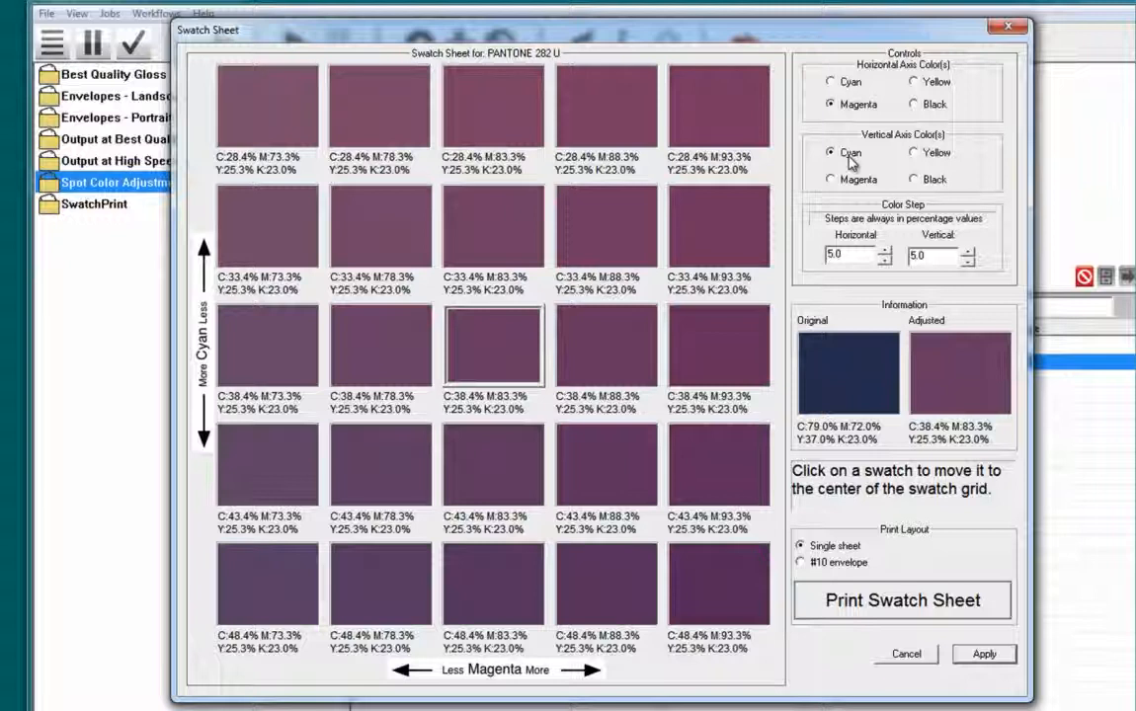
Set the horizontal and vertical color steps to 10.0 and print the swatch sheet on a single sheet.
left_click_drag(847, 256, 799, 260)
type("10.0")
key("Tab")
type("10.0")
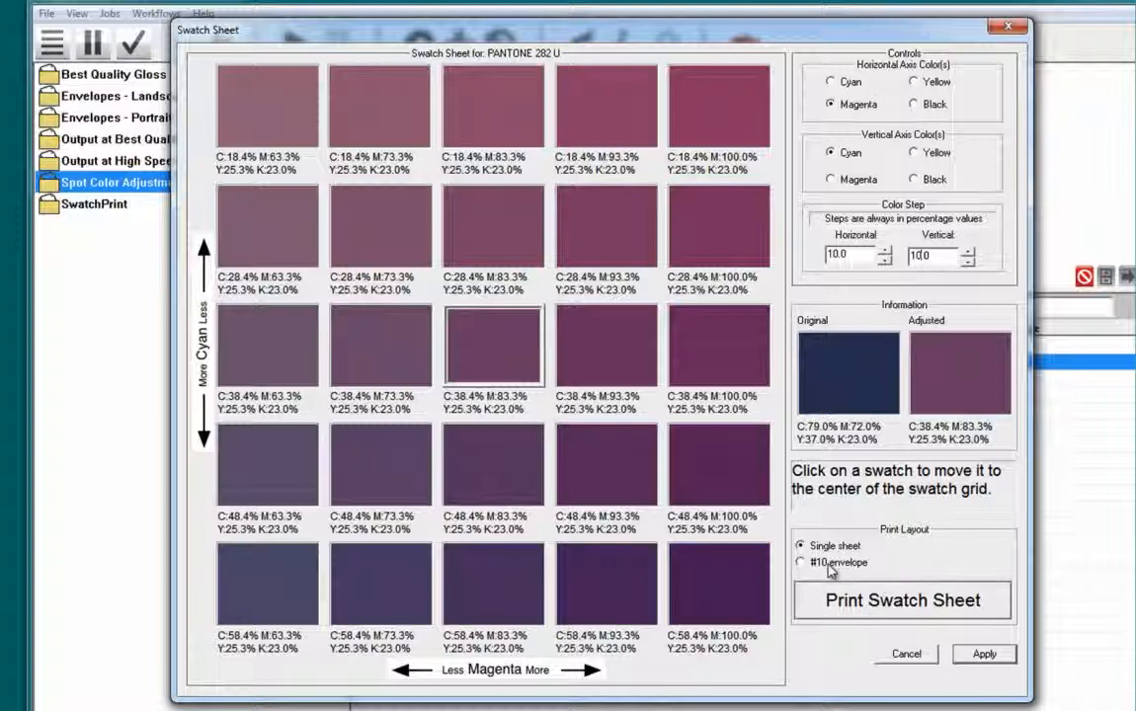
left_click(830, 599)
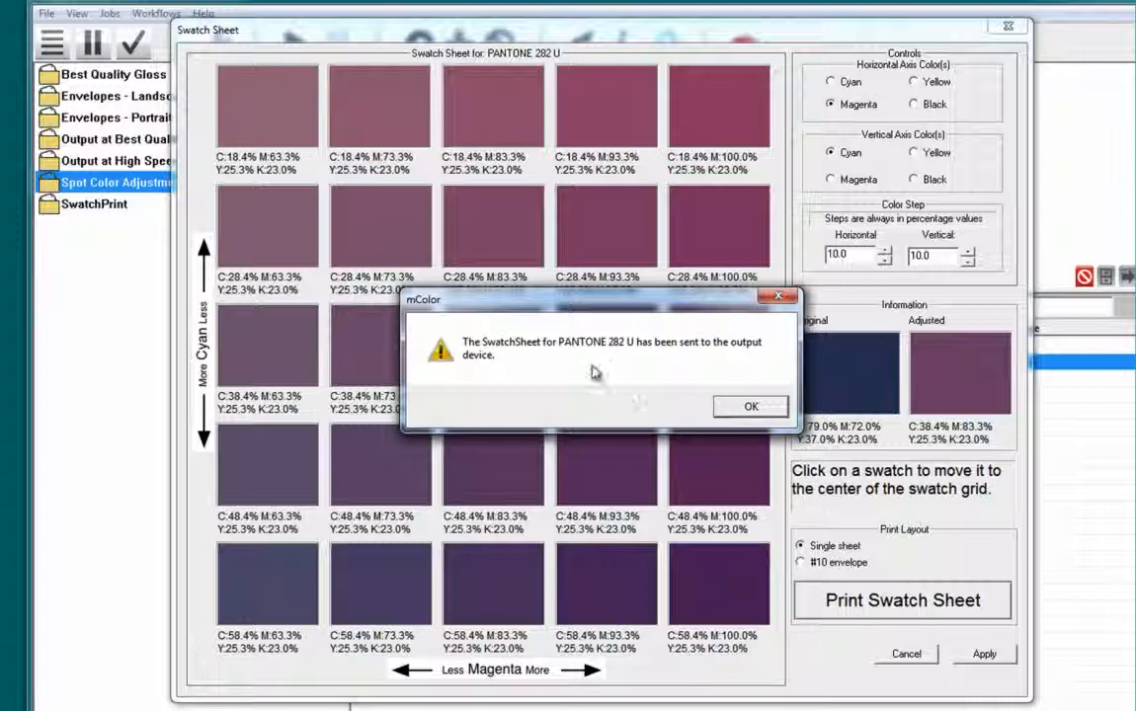
left_click(740, 411)
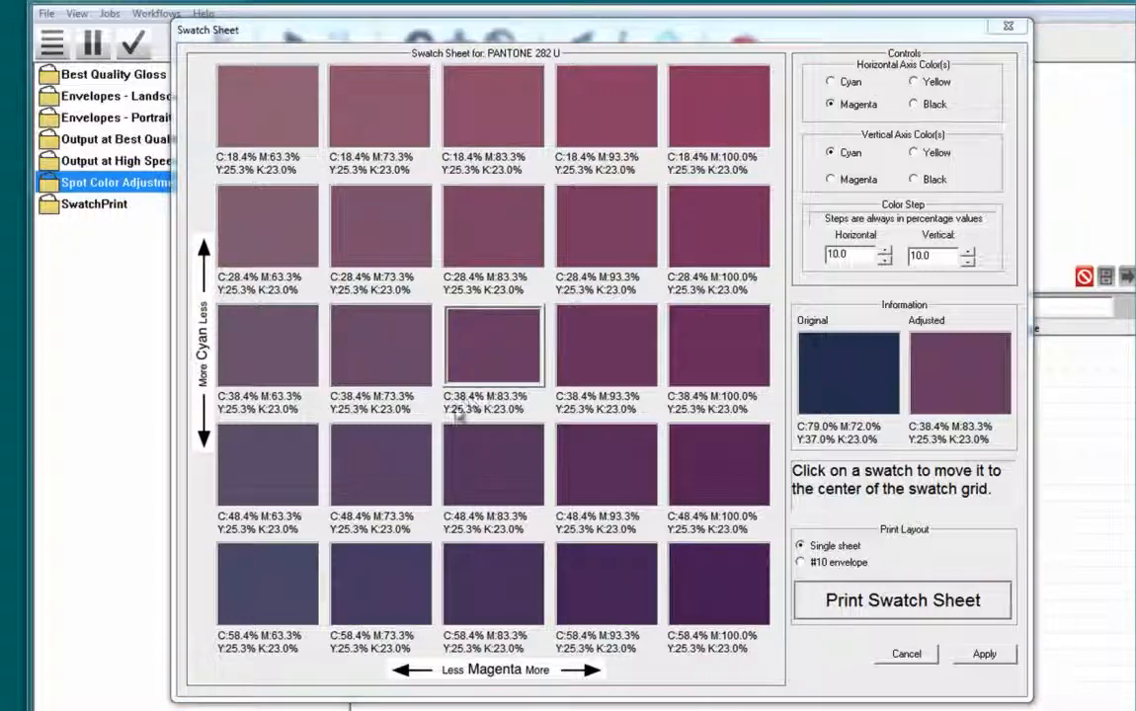
Recenter the swatch grid on C 28.4% M 63.3%, choose the C 38.4% M 43.3% swatch, and apply it to the current job only.
left_click(282, 229)
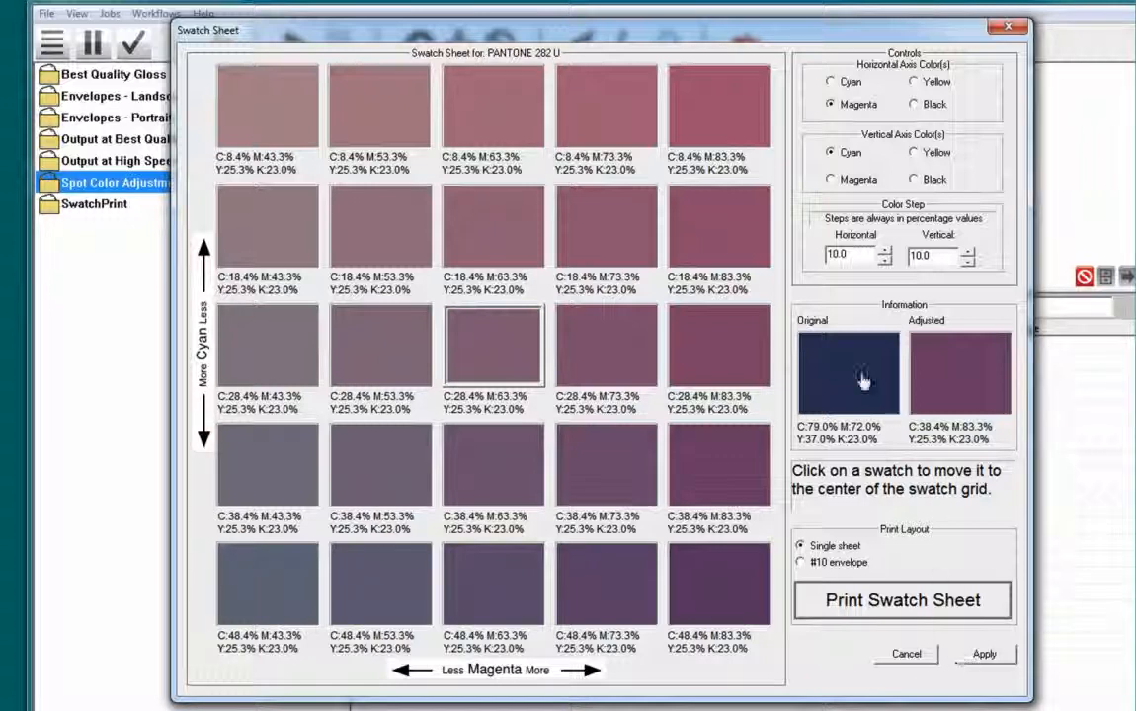
left_click_drag(862, 255, 798, 255)
left_click(938, 255)
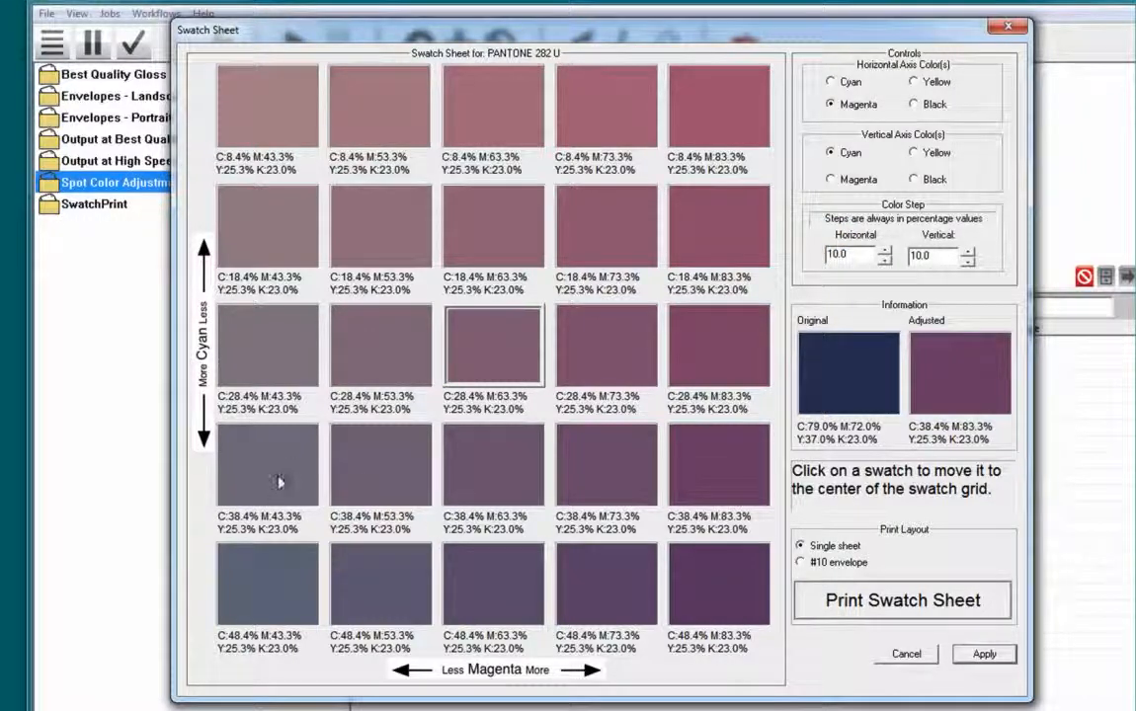
left_click(249, 434)
left_click(985, 654)
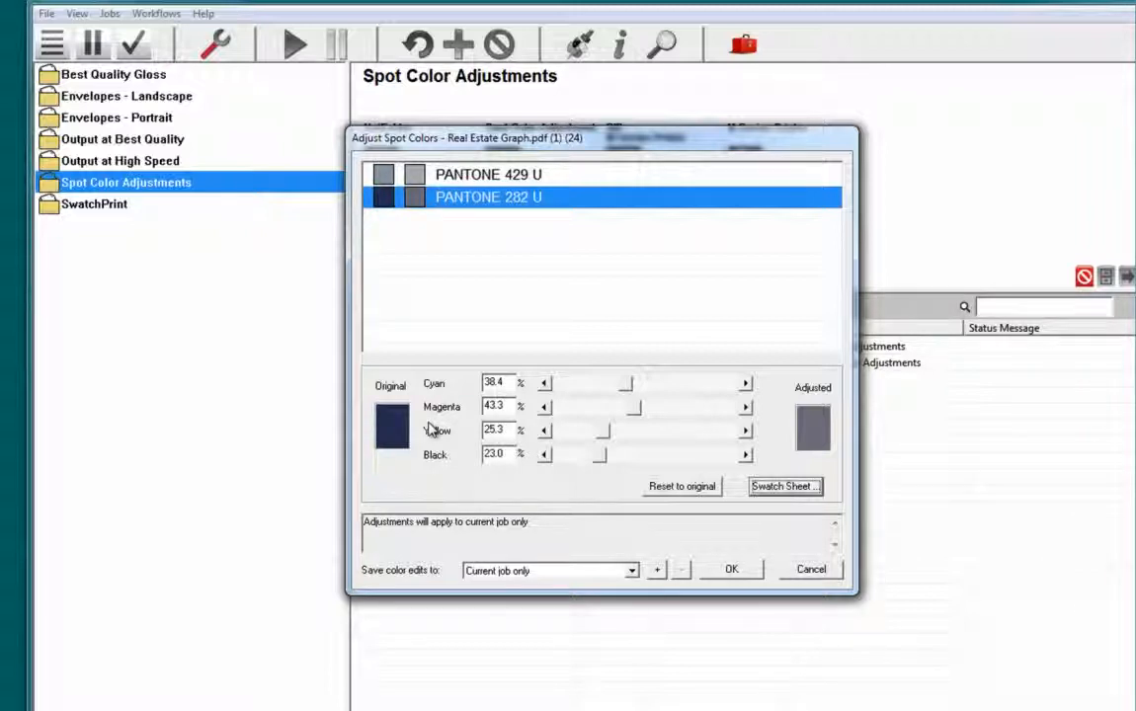
left_click(726, 569)
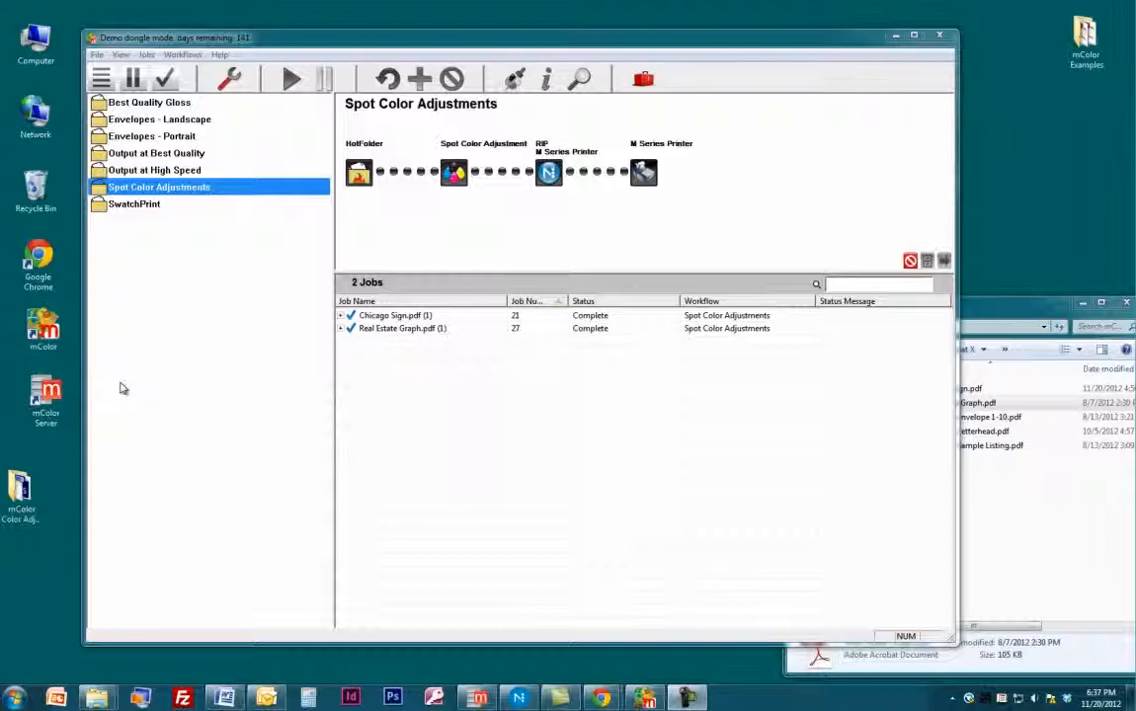
Open the spot color adjustments for Real Estate Graph.pdf and set PANTONE 429 U to 100% cyan, 0% magenta and 100% yellow.
left_click(395, 328)
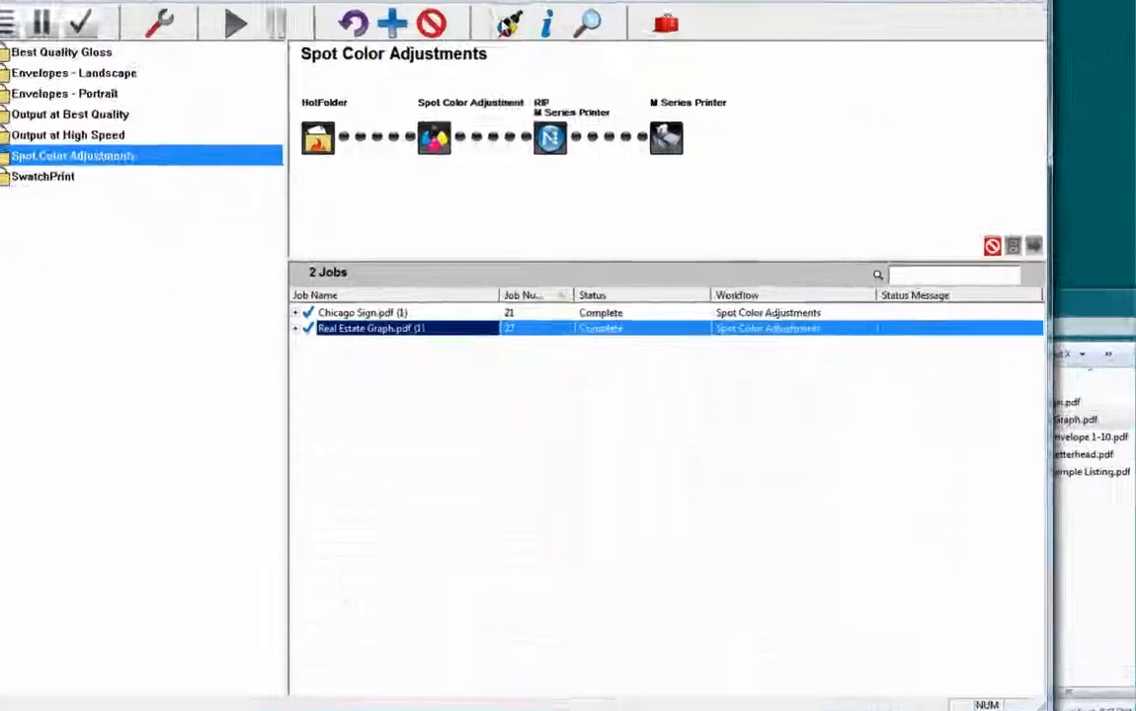
left_click(514, 79)
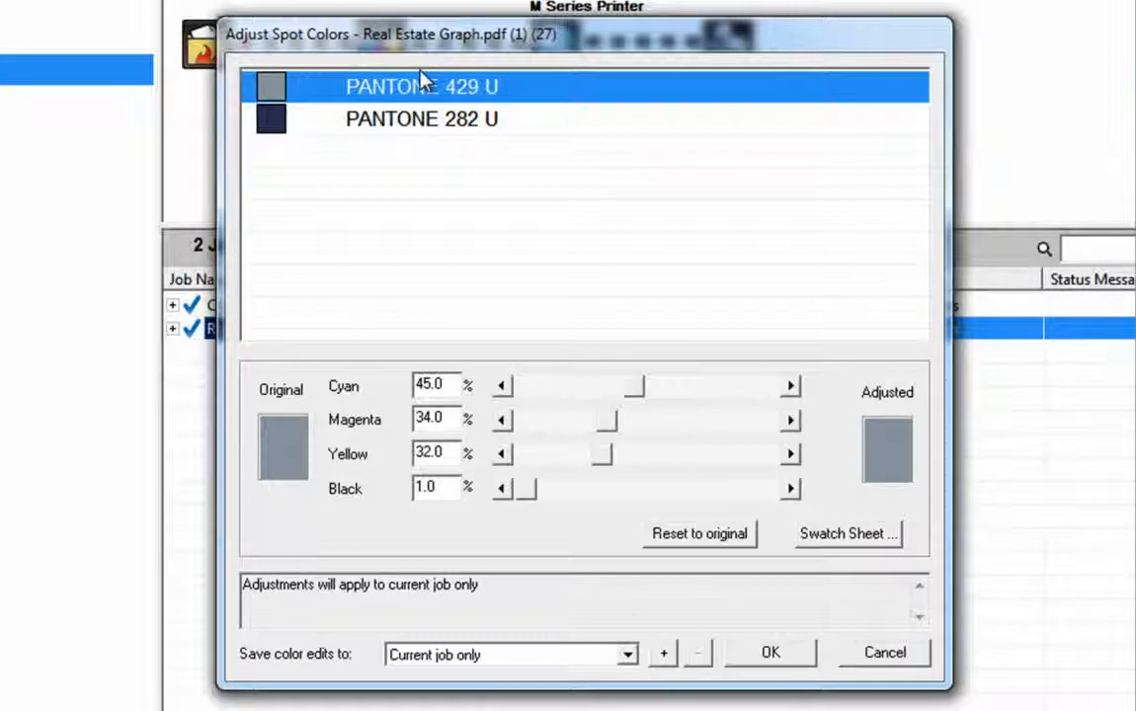
left_click_drag(642, 388, 818, 406)
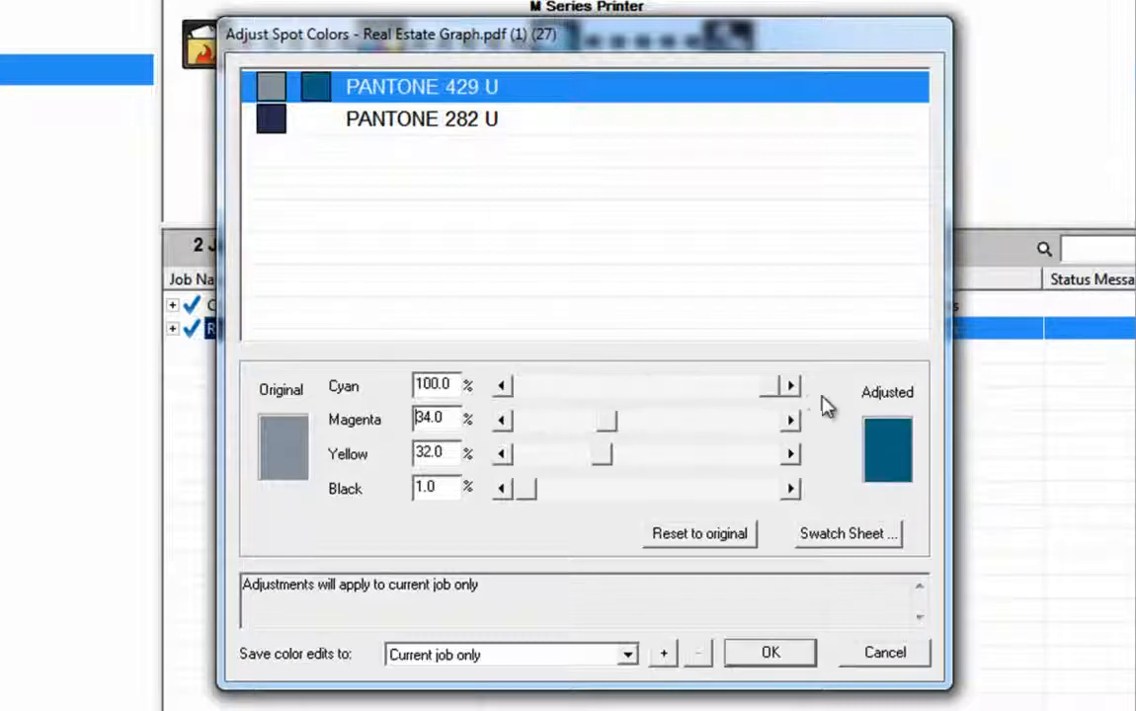
left_click(523, 422)
left_click_drag(601, 425, 514, 424)
left_click_drag(599, 459, 798, 456)
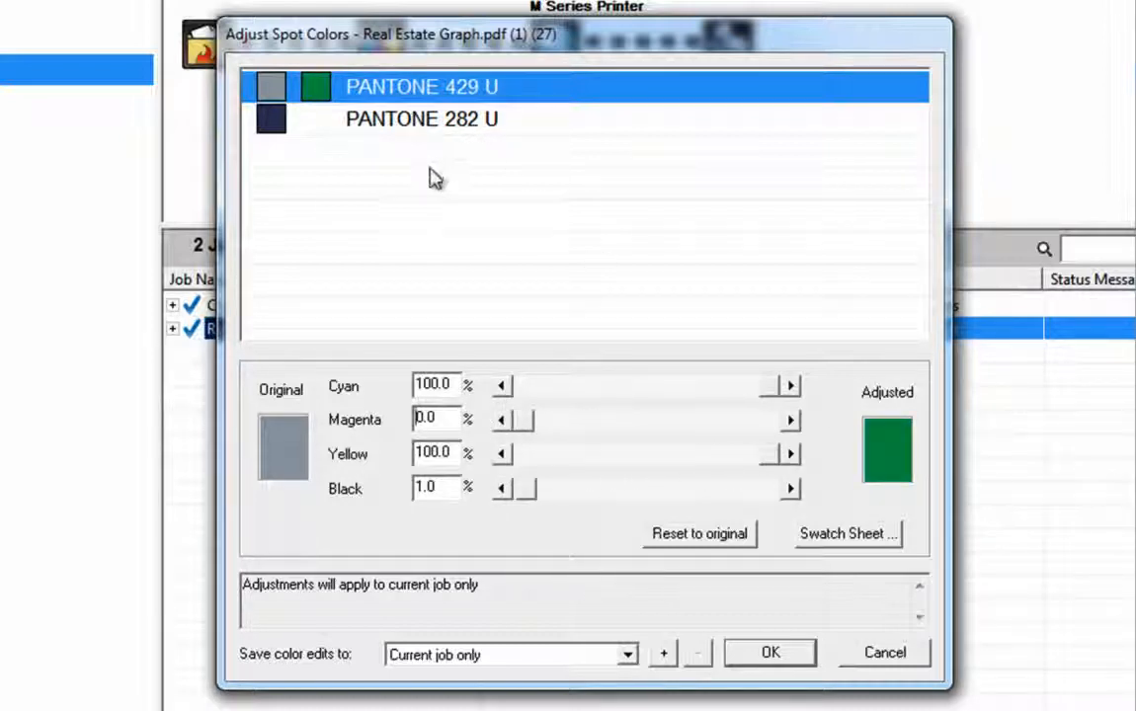
Set PANTONE 282 U to 0% cyan, 100% magenta, 100% yellow and 0% black.
left_click(410, 123)
double_click(427, 385)
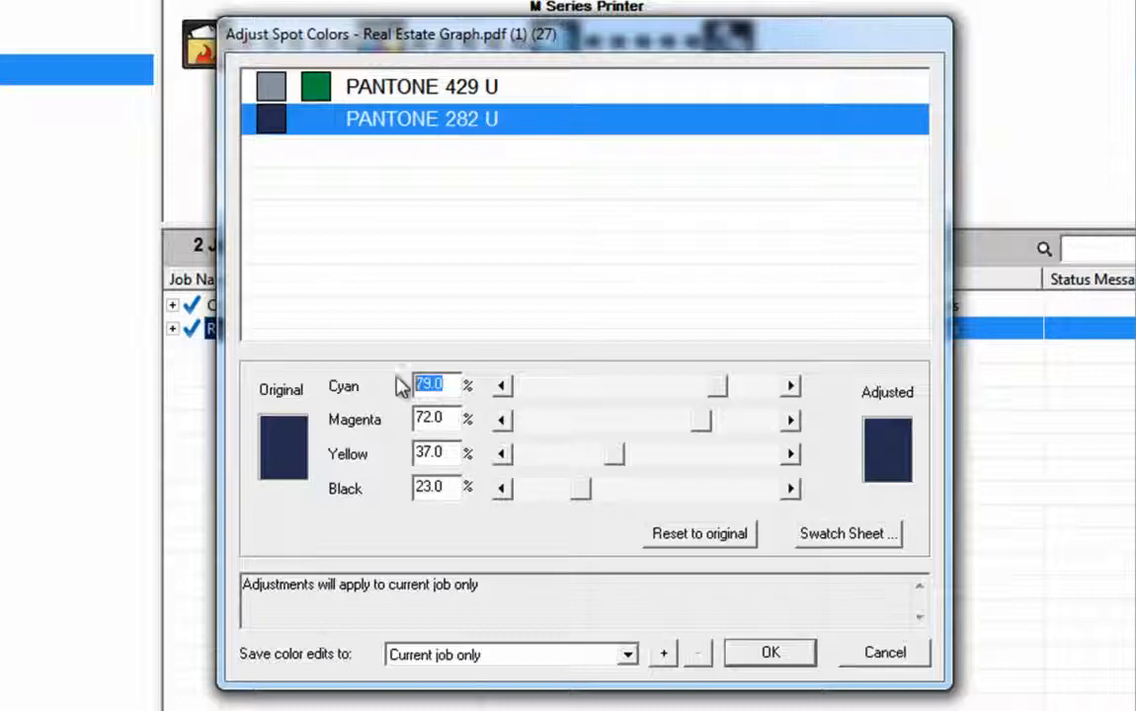
type("0")
key("Tab")
type("100")
key("Tab")
type("100")
key("Tab")
type("0")
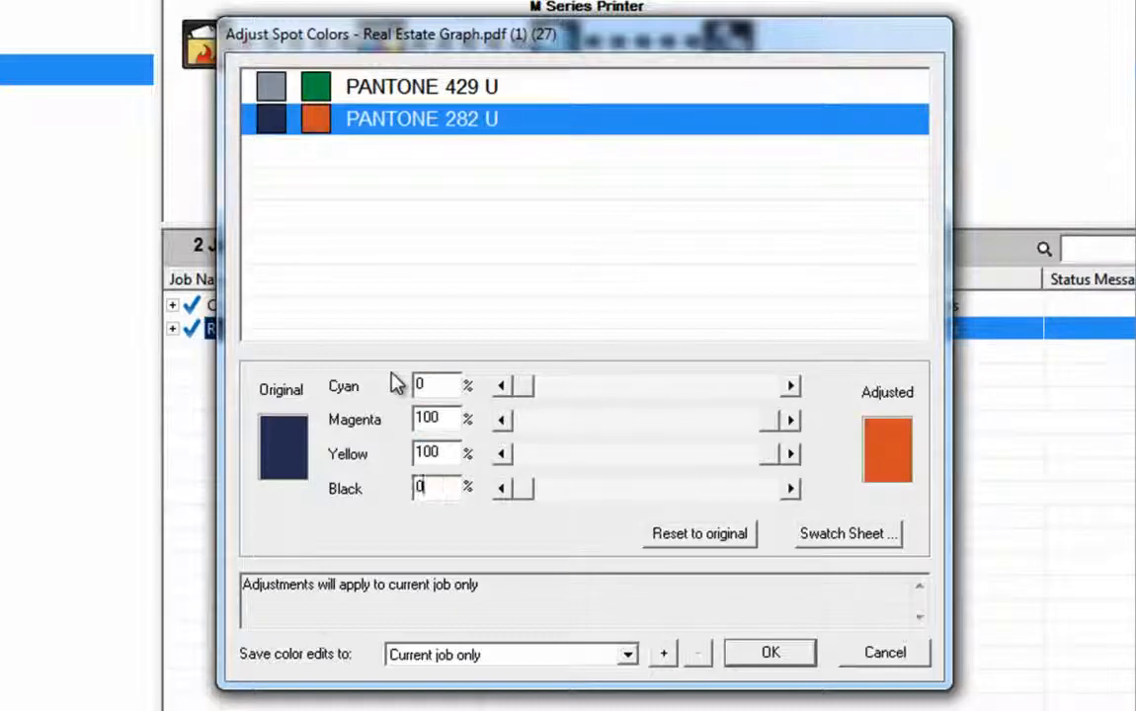
Create a new saved spot color adjustment named "Glossy Paper" for the color edits.
left_click(664, 654)
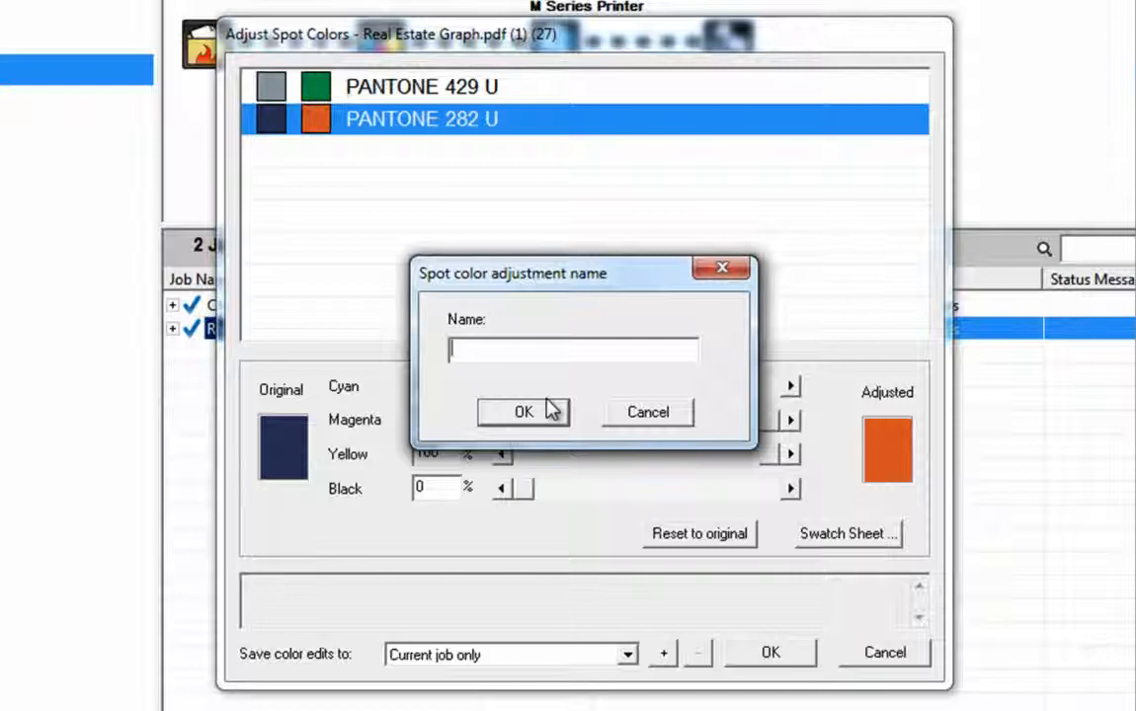
type("Glossy Paper")
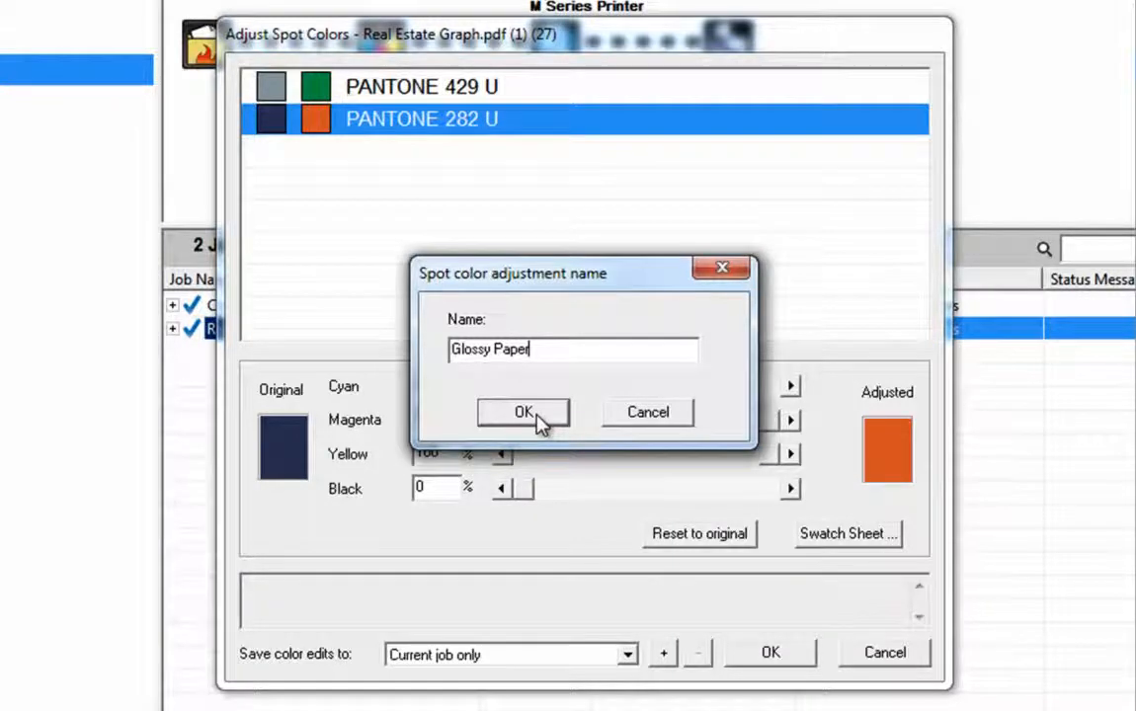
left_click(541, 419)
Describe the adjustment as "This is for use with glossy paper." and save the color edits.
left_click(498, 592)
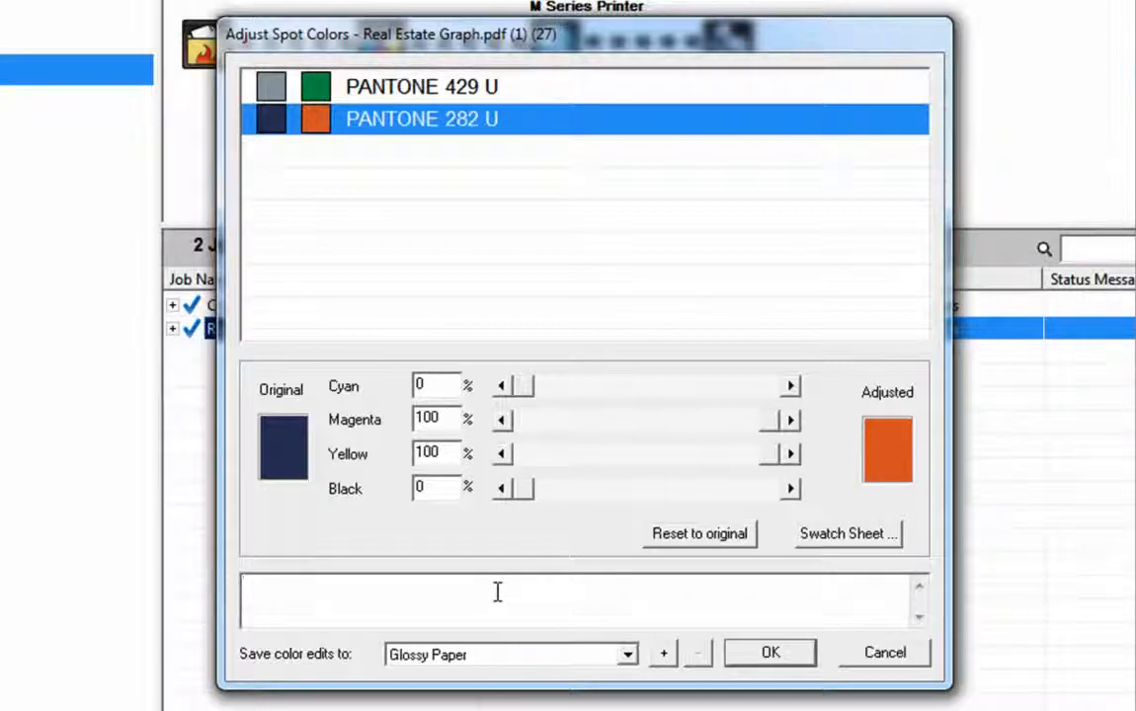
type("This is for use with glo")
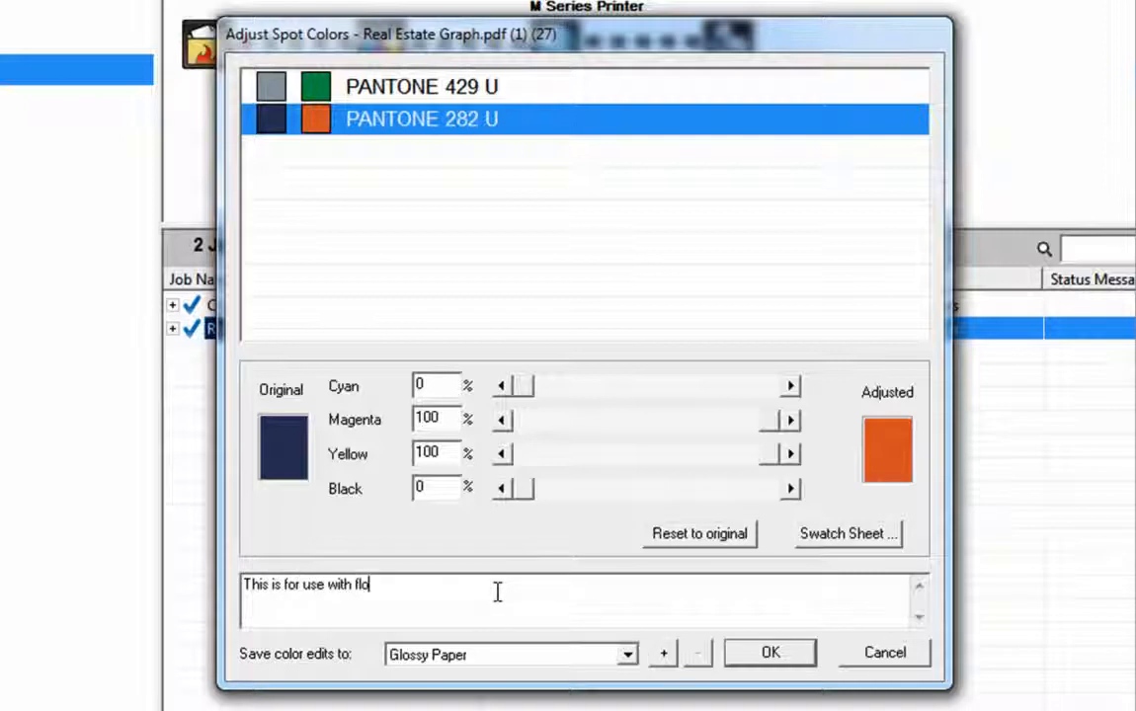
type("ssy paper.")
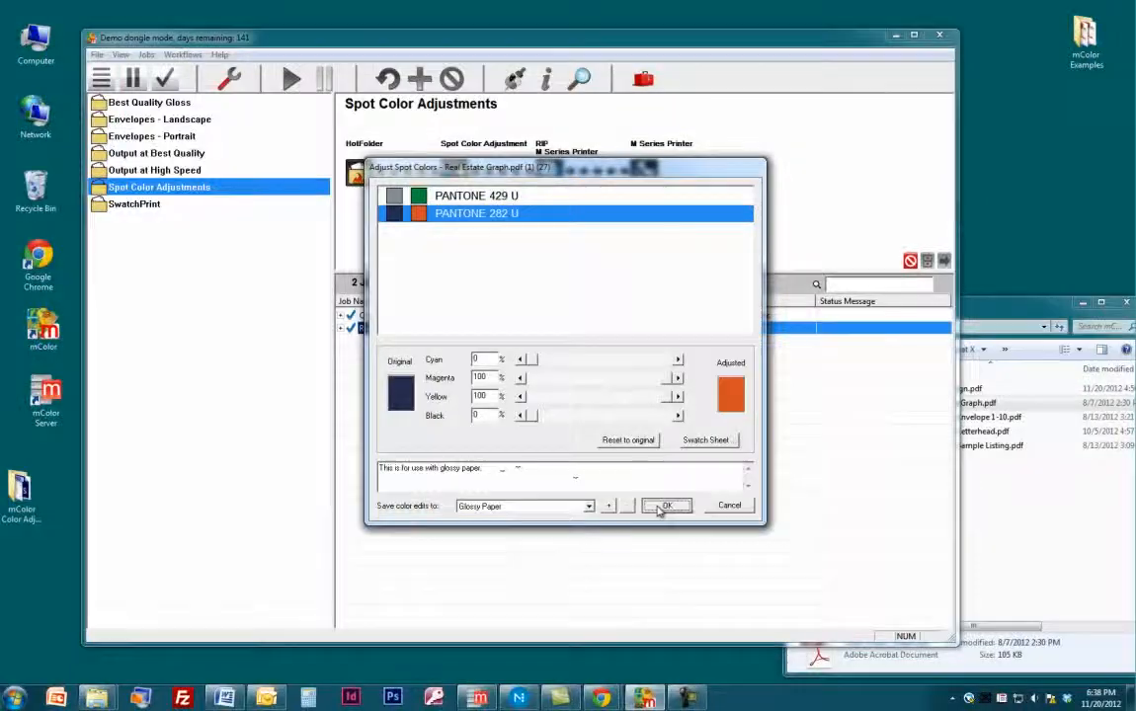
left_click(666, 504)
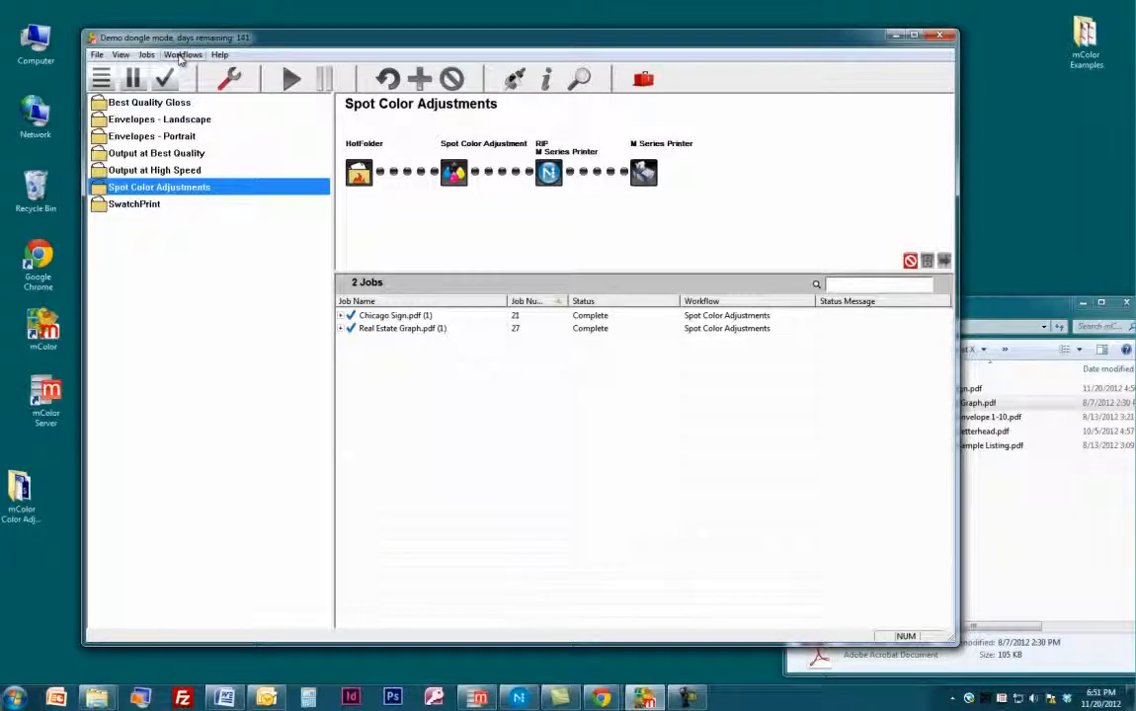
Create a new workflow named "Spot Color Auto".
left_click(183, 55)
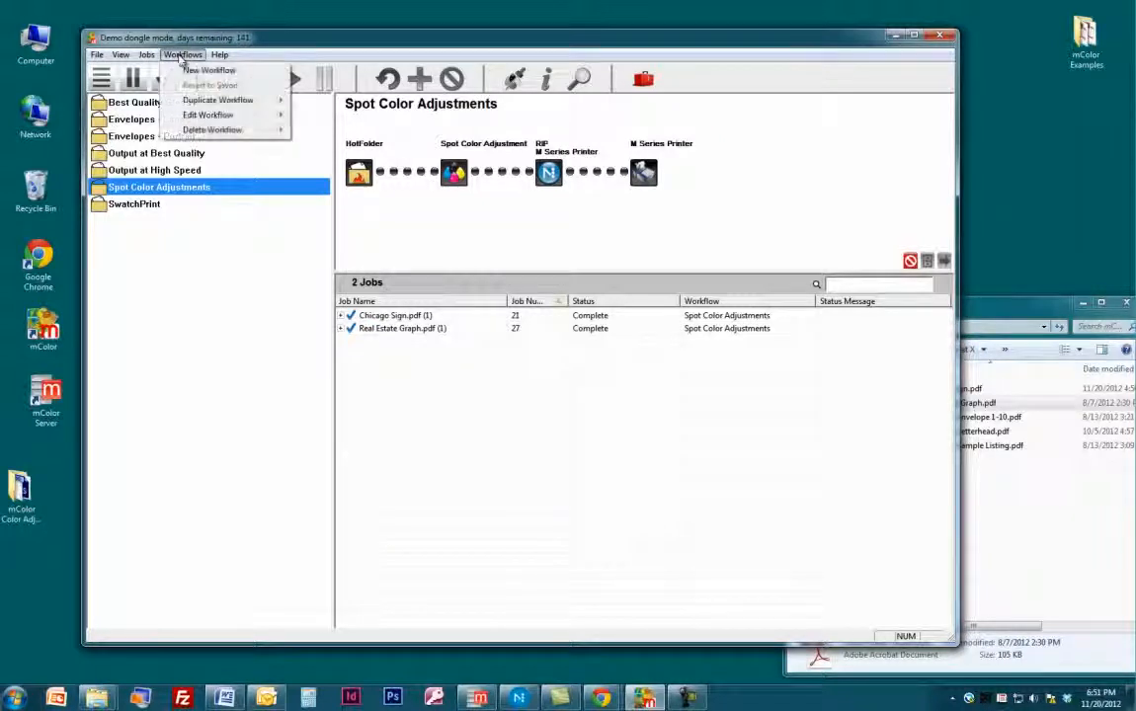
left_click(178, 70)
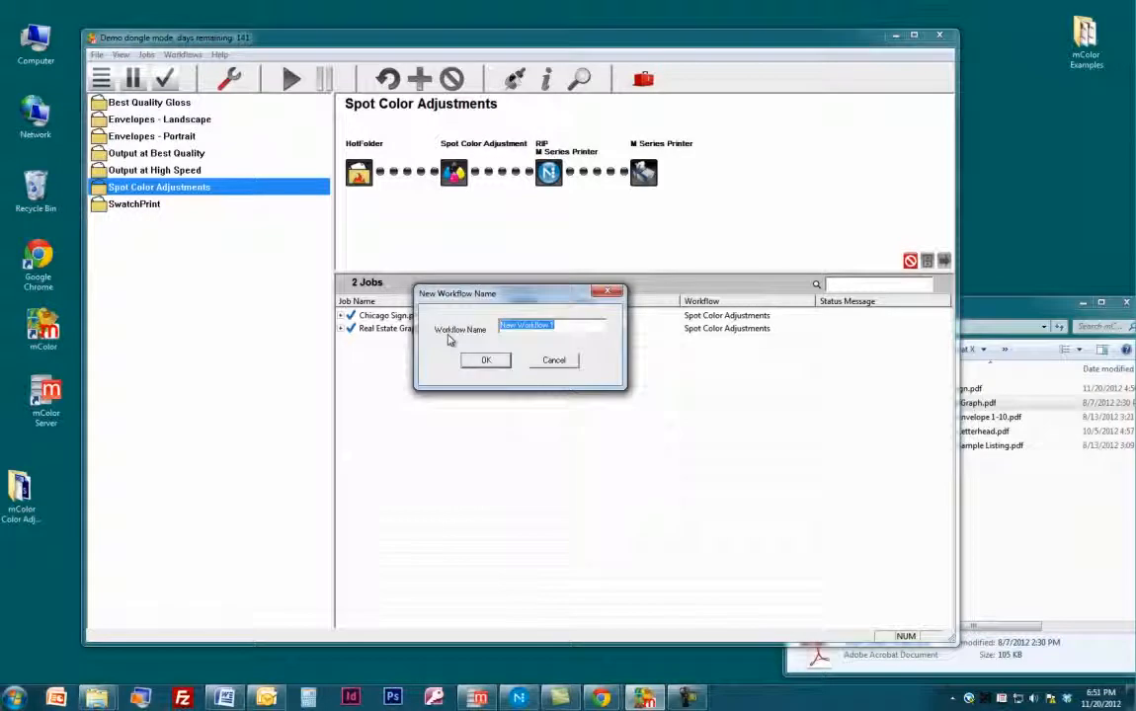
type("Spot Col")
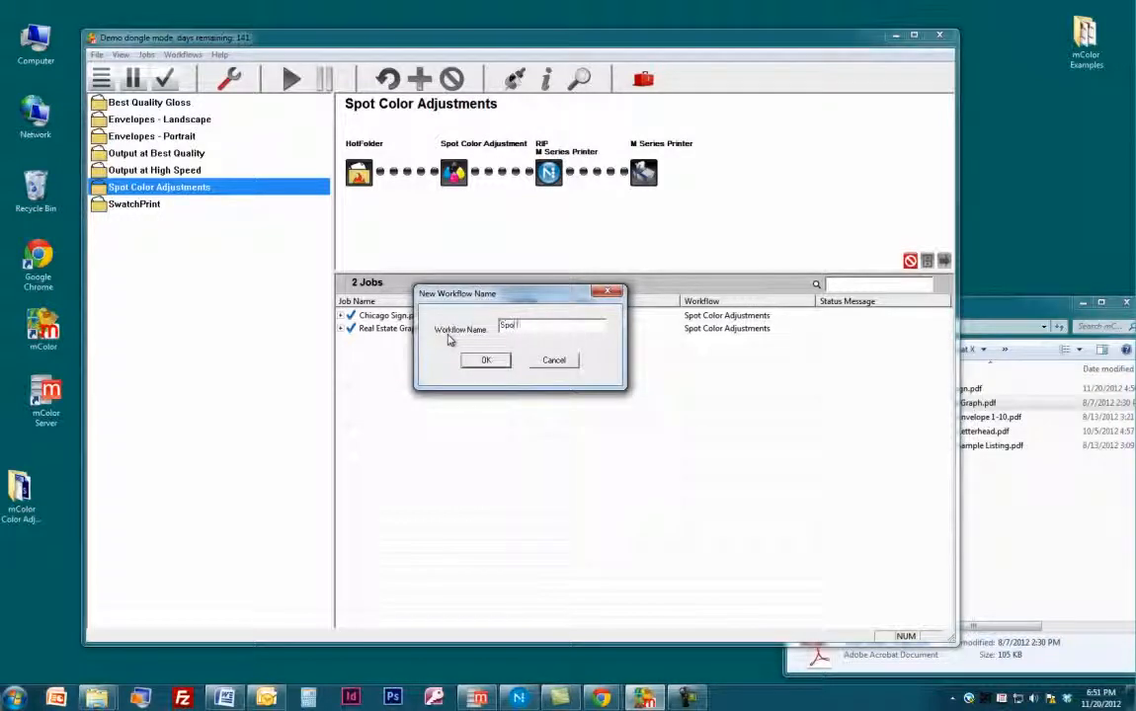
type("or Auto")
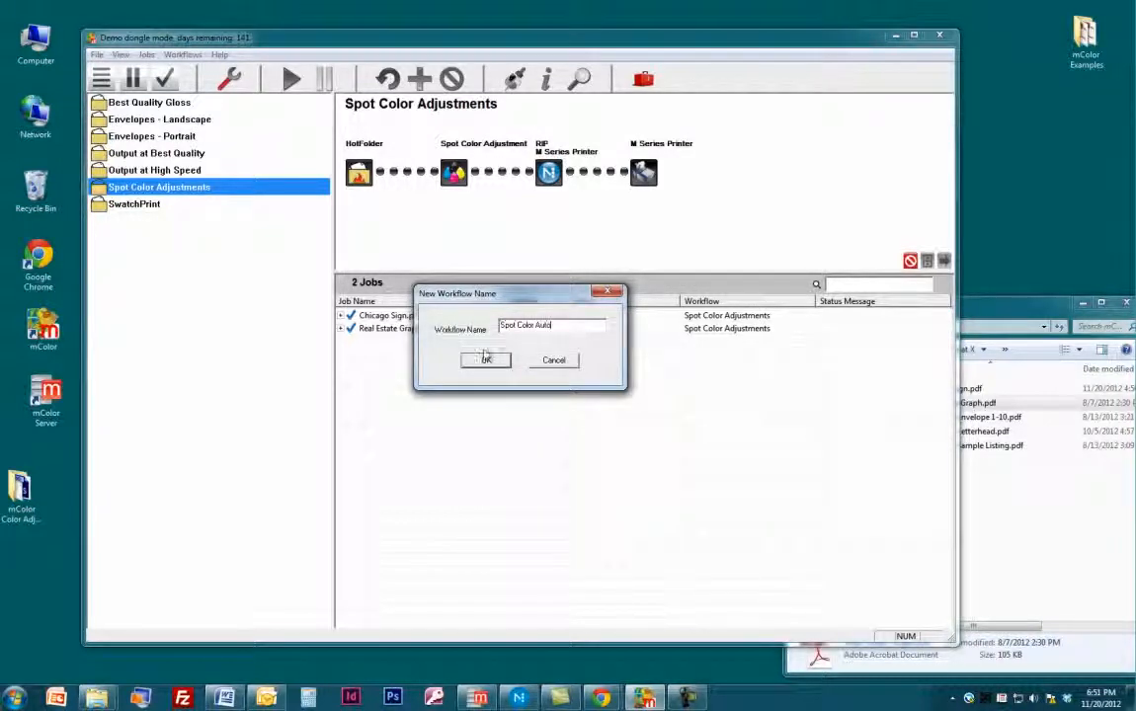
left_click(485, 359)
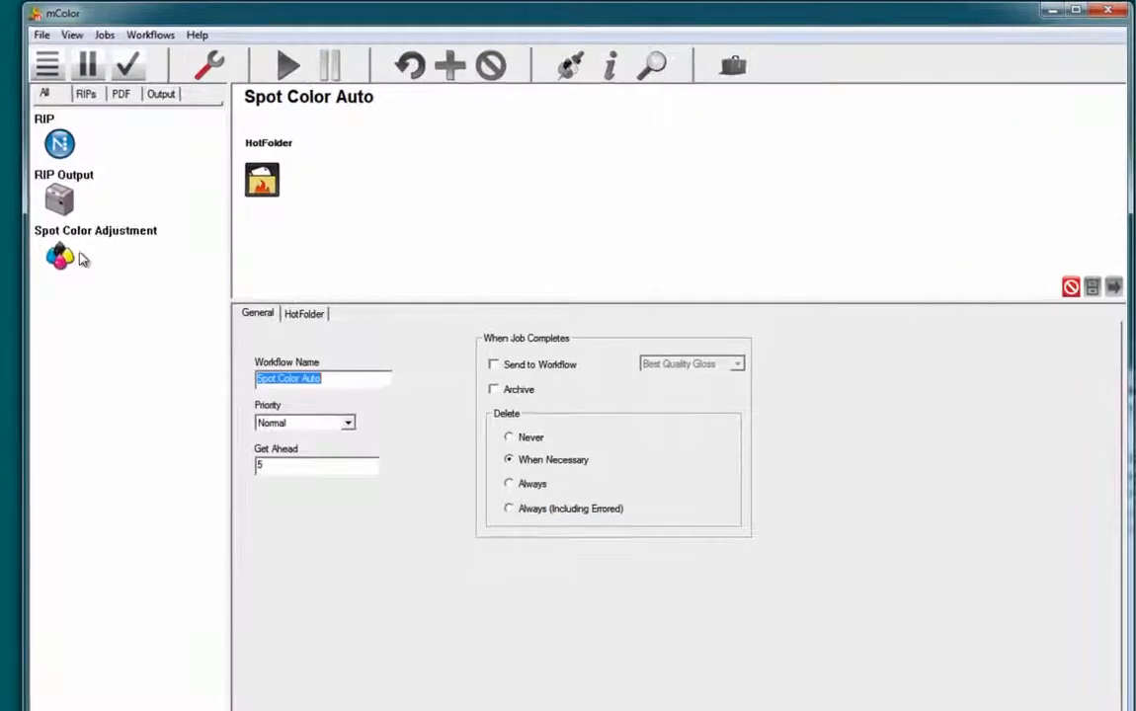
Add Spot Color Adjustment, RIP and RIP Output elements in that order after the workflow's HotFolder.
left_click_drag(59, 258, 382, 178)
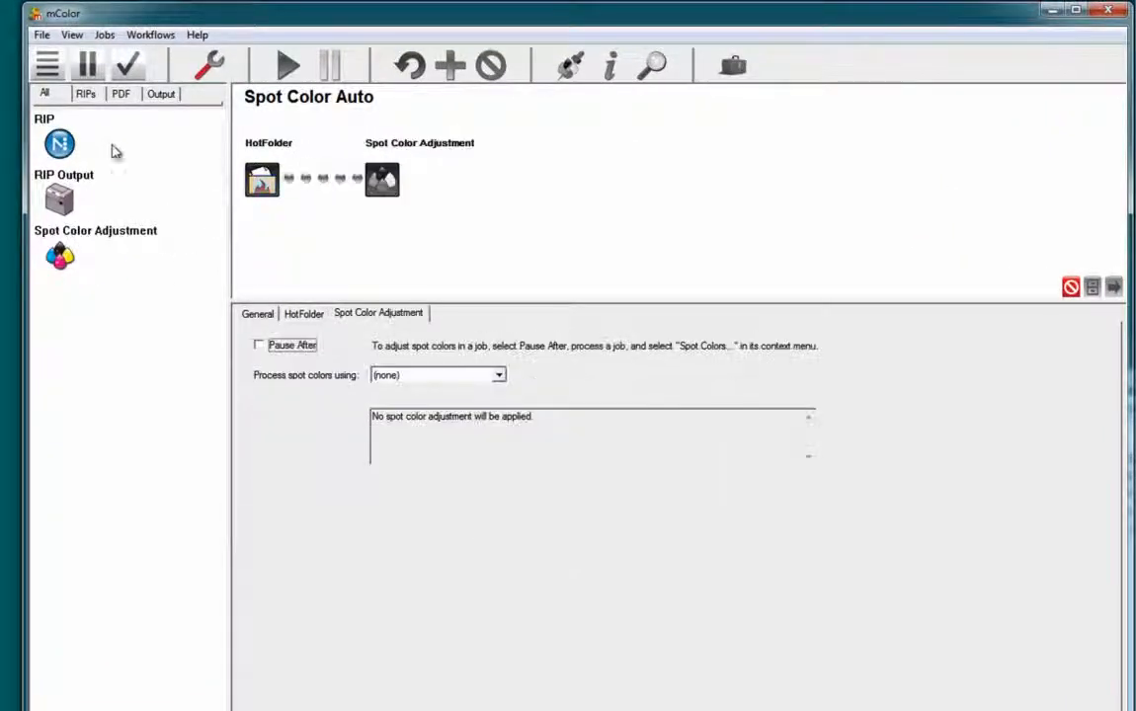
left_click_drag(64, 146, 472, 170)
left_click_drag(59, 200, 622, 181)
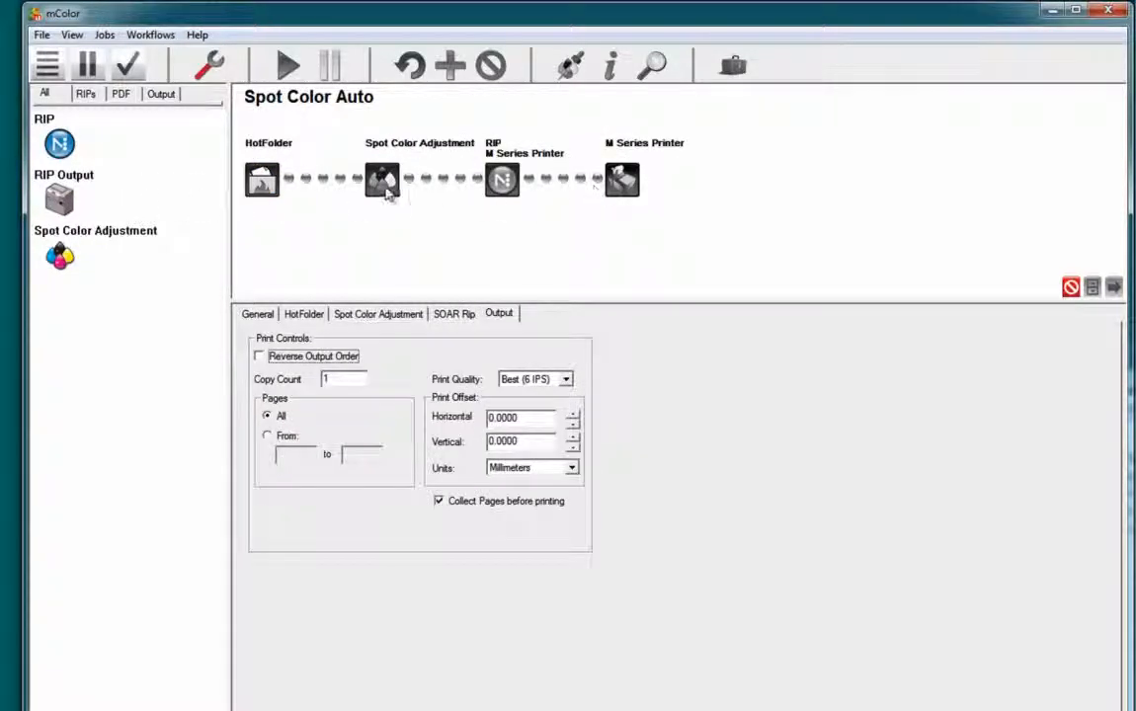
Set the workflow's Spot Color Adjustment element to process spot colors using Glossy Paper.
left_click(352, 316)
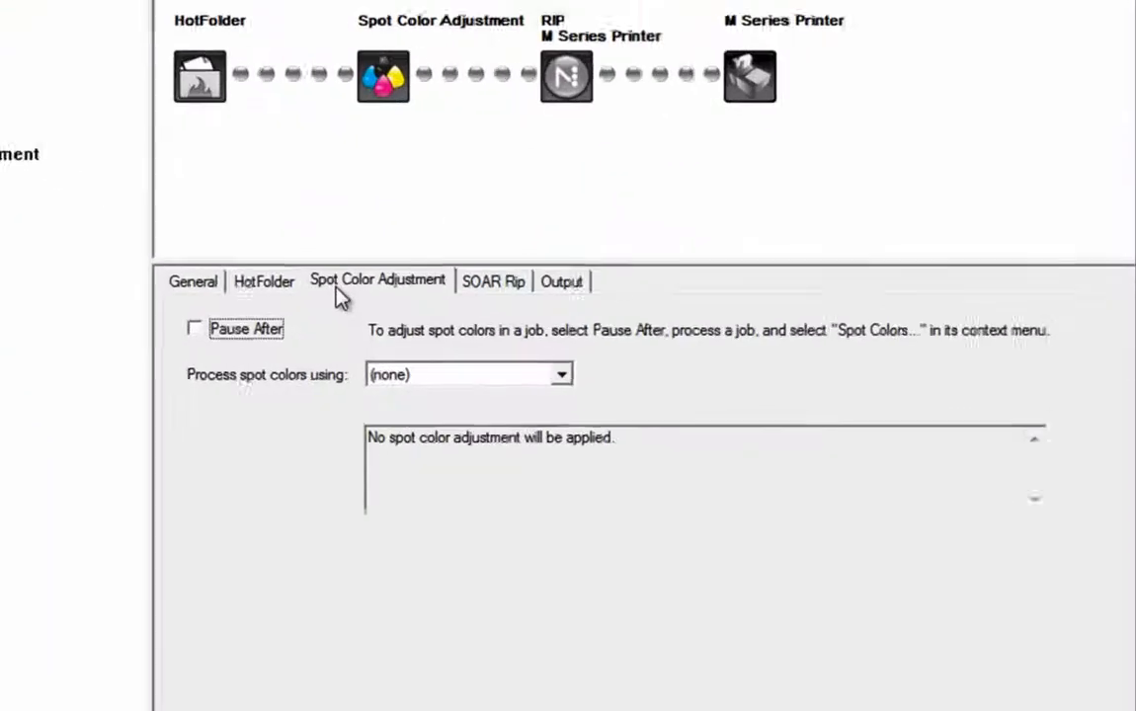
left_click(498, 380)
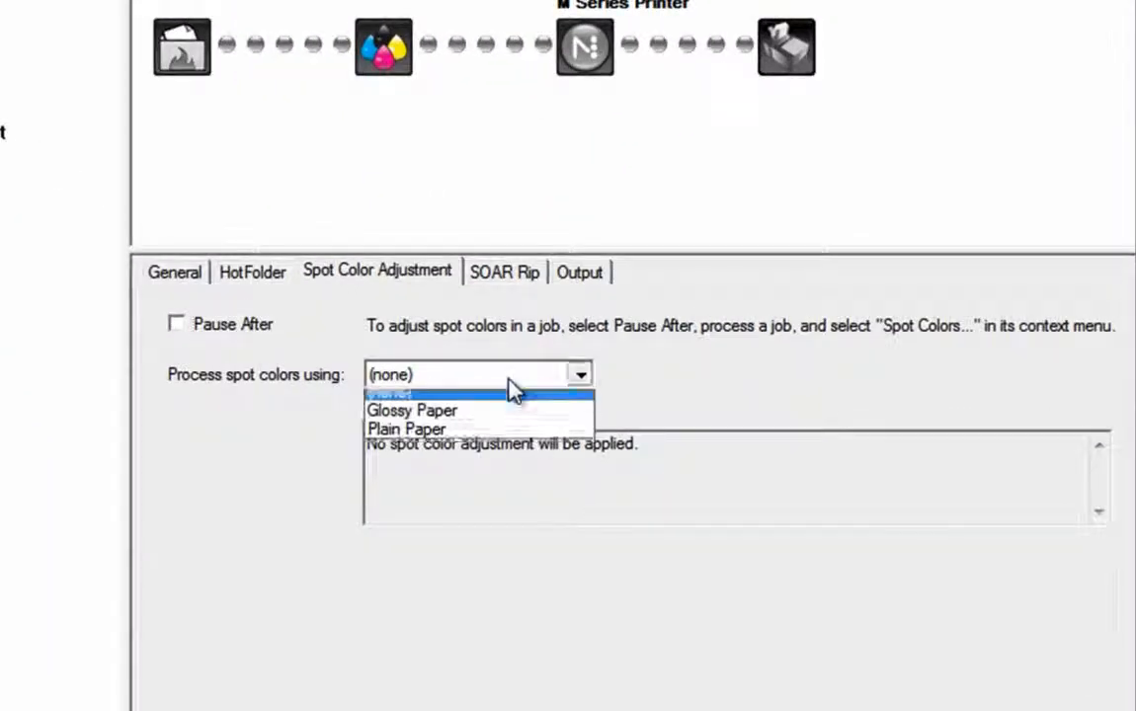
left_click(499, 423)
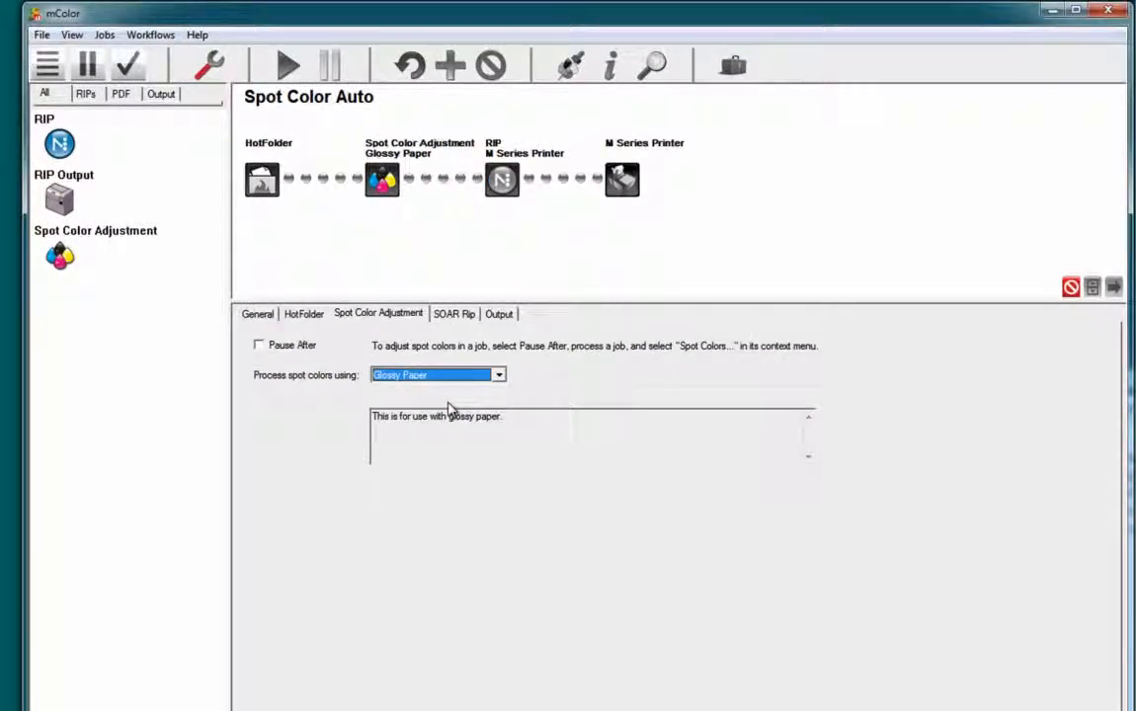
Make the workflow pause after the M Series Printer RIP and finish editing the workflow.
left_click(500, 179)
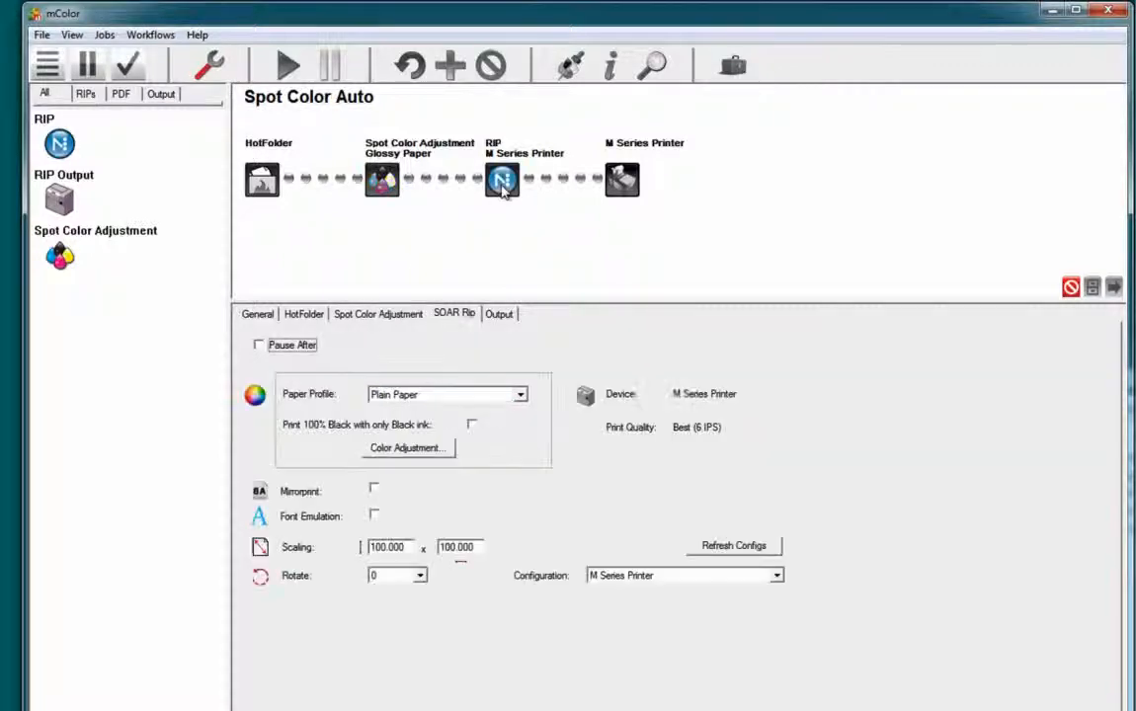
left_click(297, 350)
left_click(215, 65)
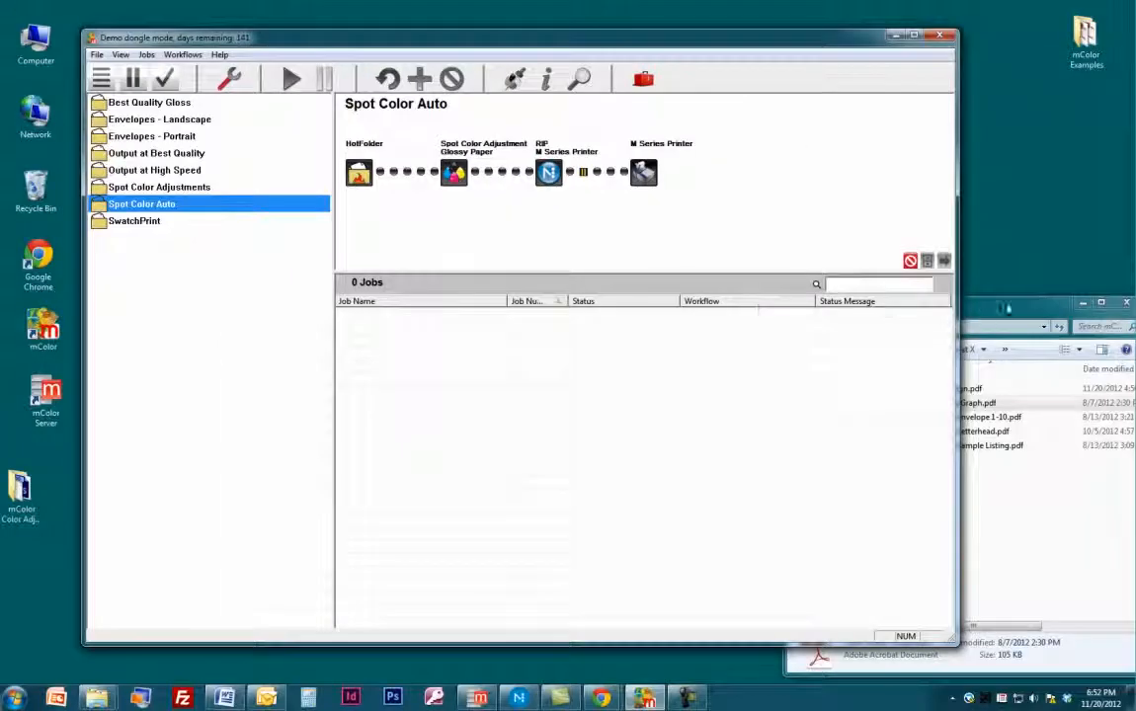
Submit Real Estate Graph.pdf from the mColor Examples folder to the Spot Color Auto workflow and open the paused job in the Viewer.
left_click(988, 314)
left_click_drag(928, 403, 589, 236)
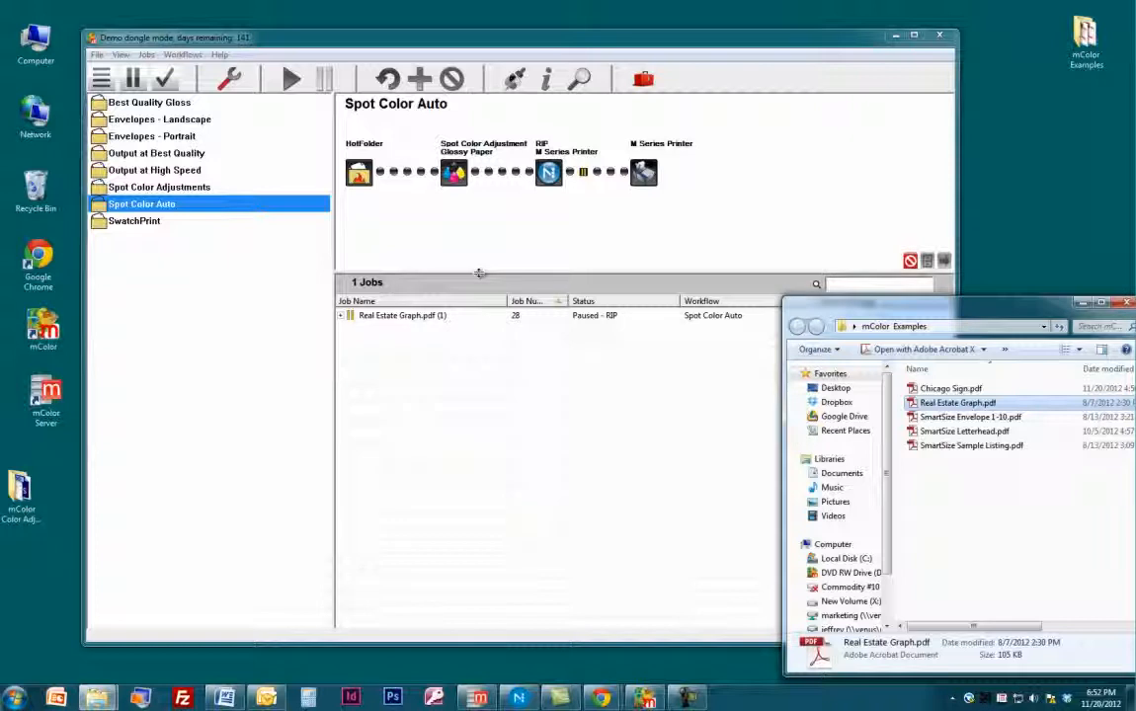
left_click(425, 315)
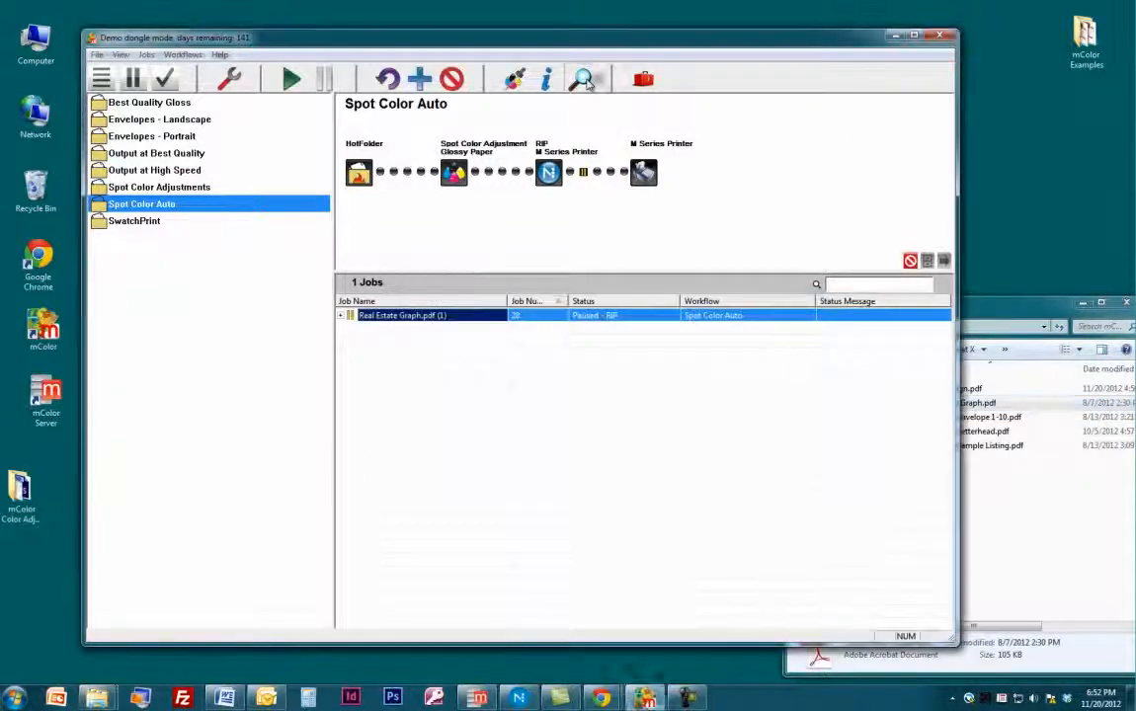
left_click(582, 79)
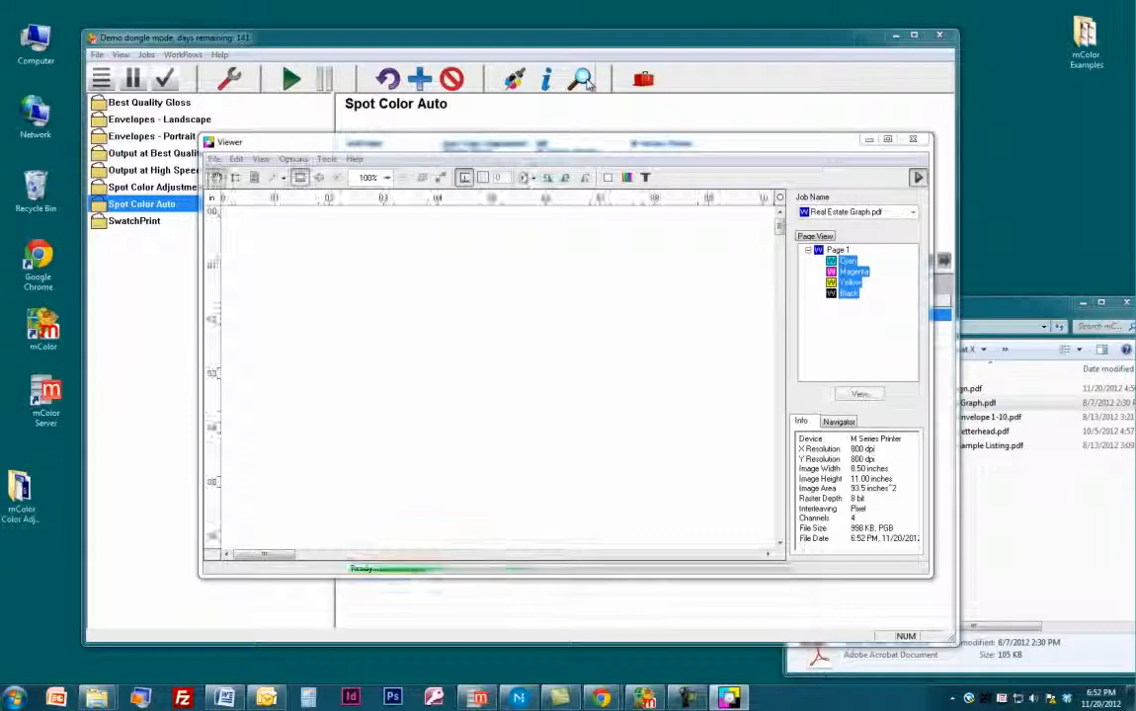